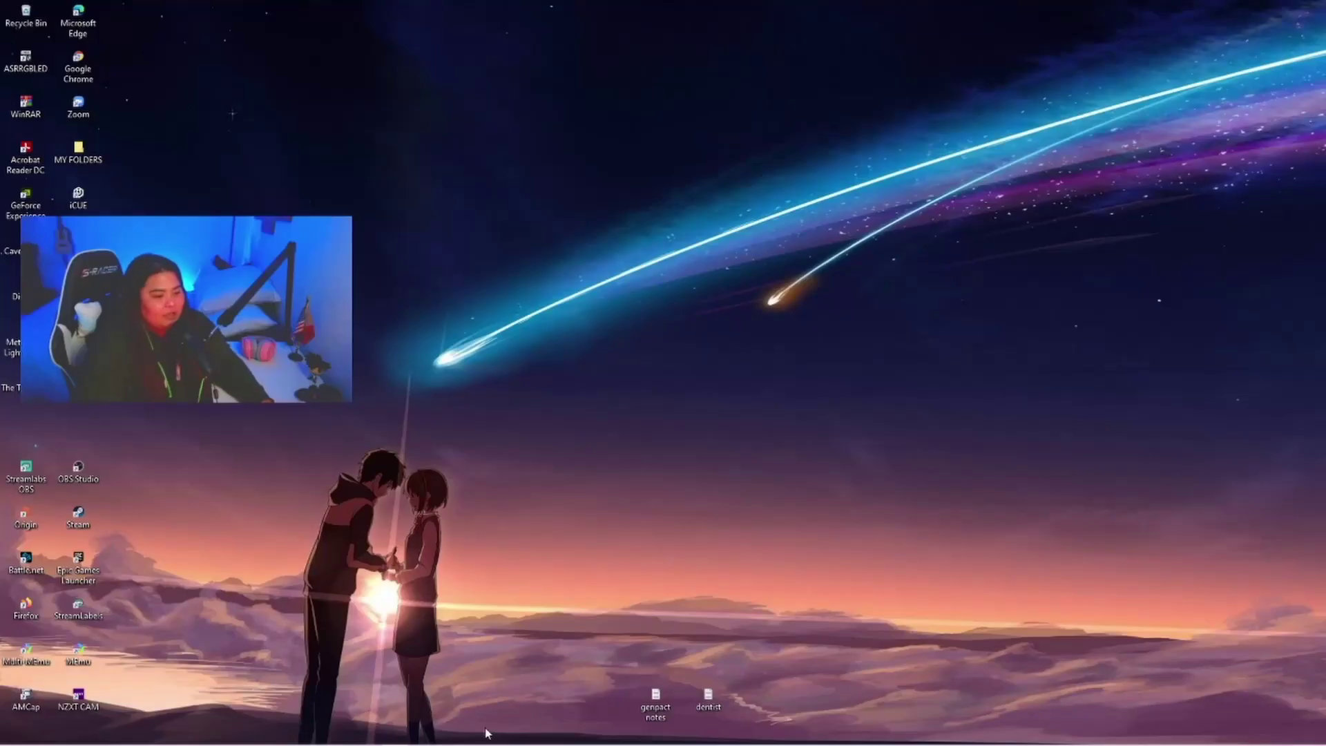
# Step: Open File Explorer to the Downloads folder listing last week's AT-cm clips and reposition the window
pyautogui.moveTo(147, 743)
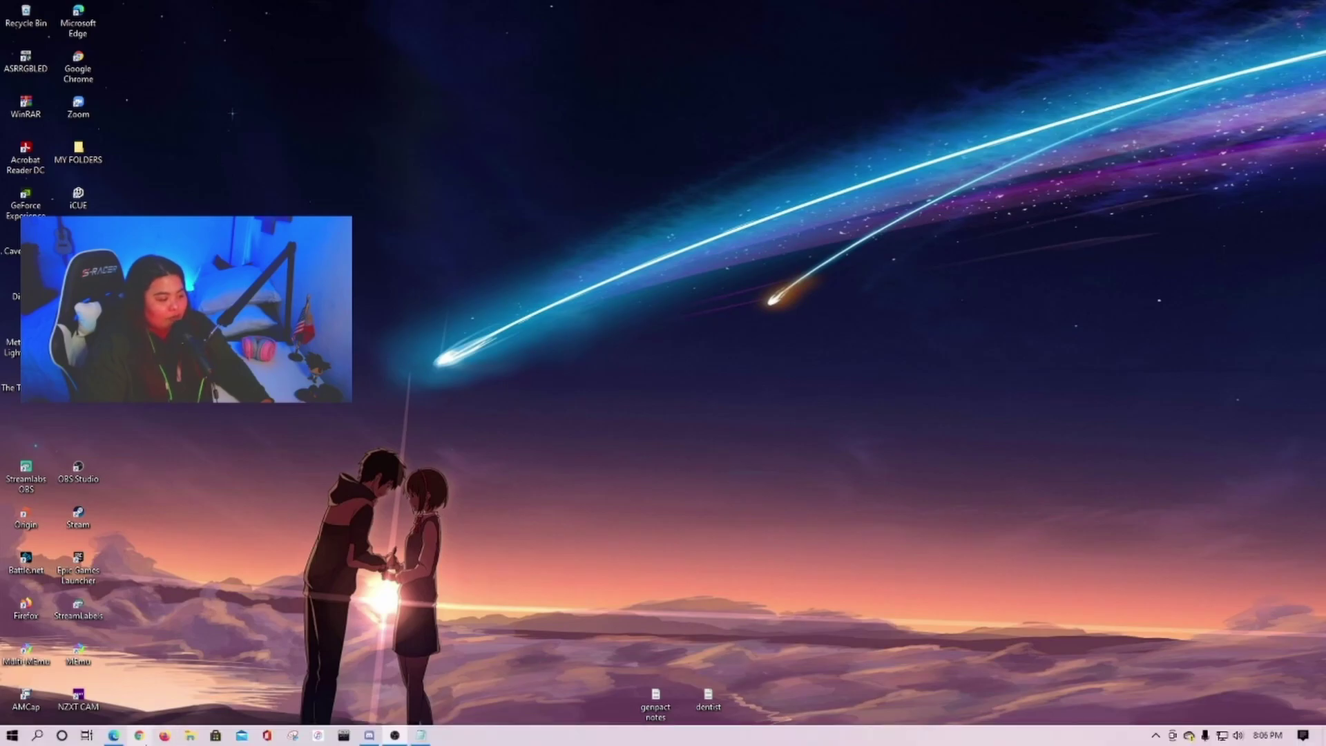
pyautogui.click(191, 736)
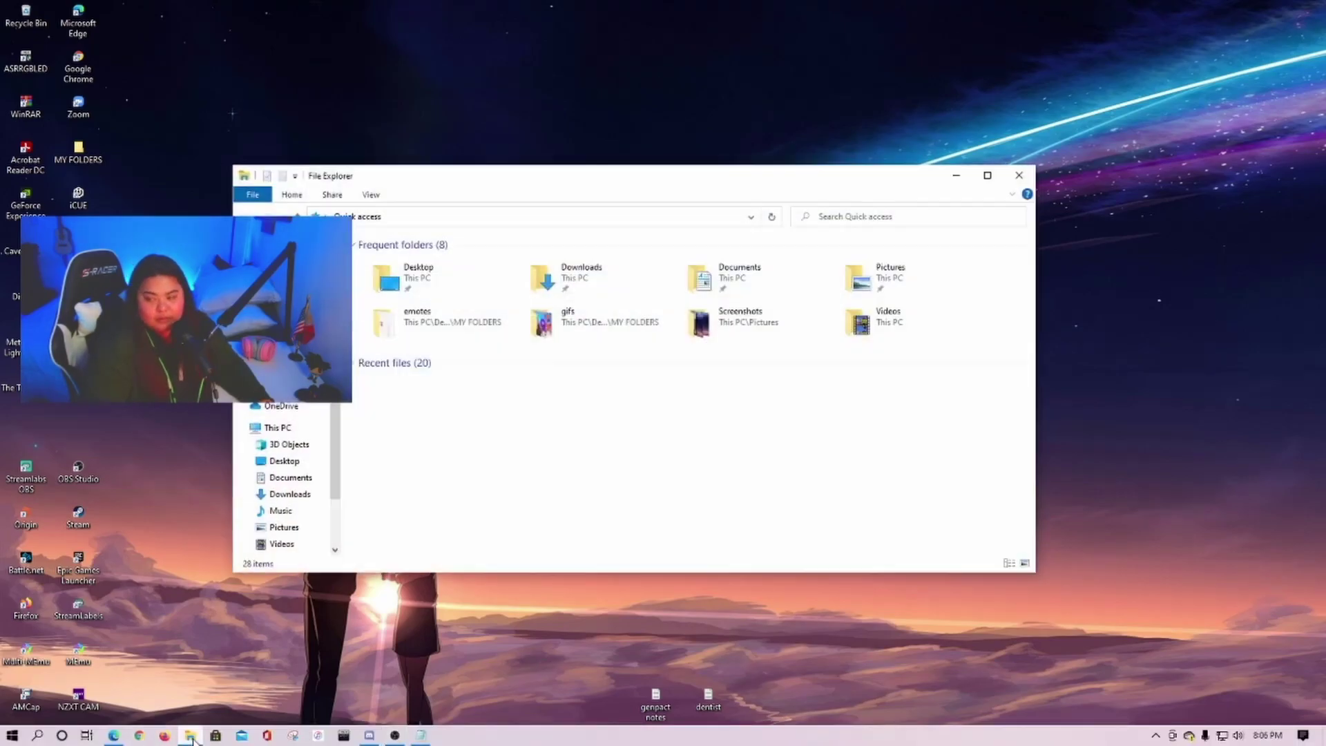
pyautogui.moveTo(616, 183); pyautogui.dragTo(901, 125)
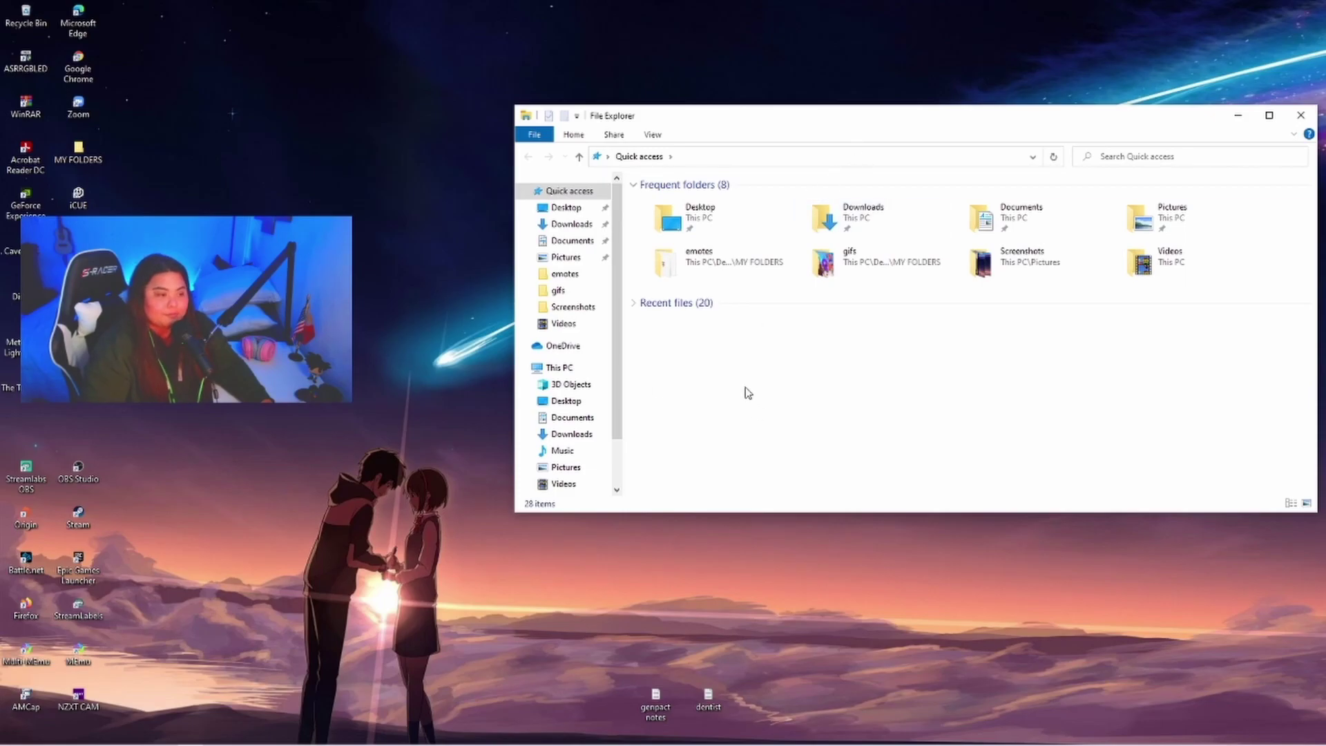
pyautogui.click(569, 228)
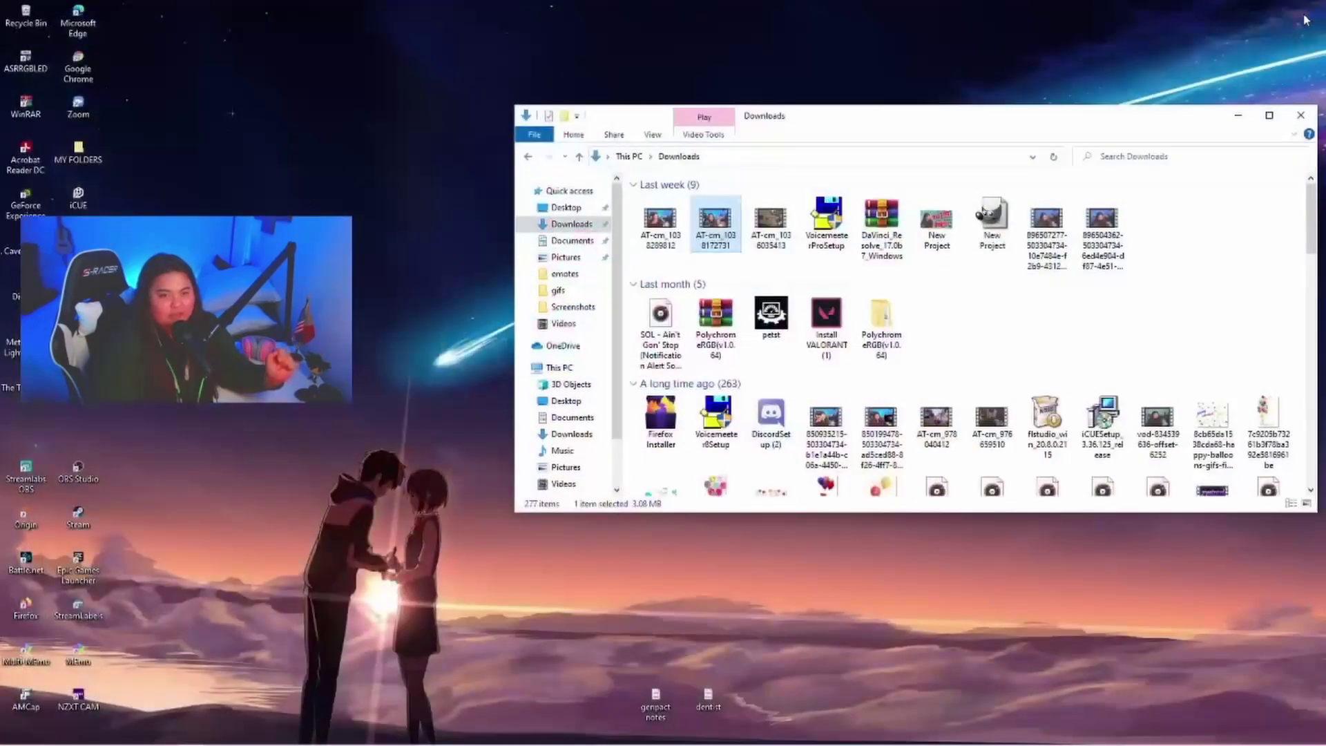
pyautogui.moveTo(1189, 125); pyautogui.dragTo(1007, 94)
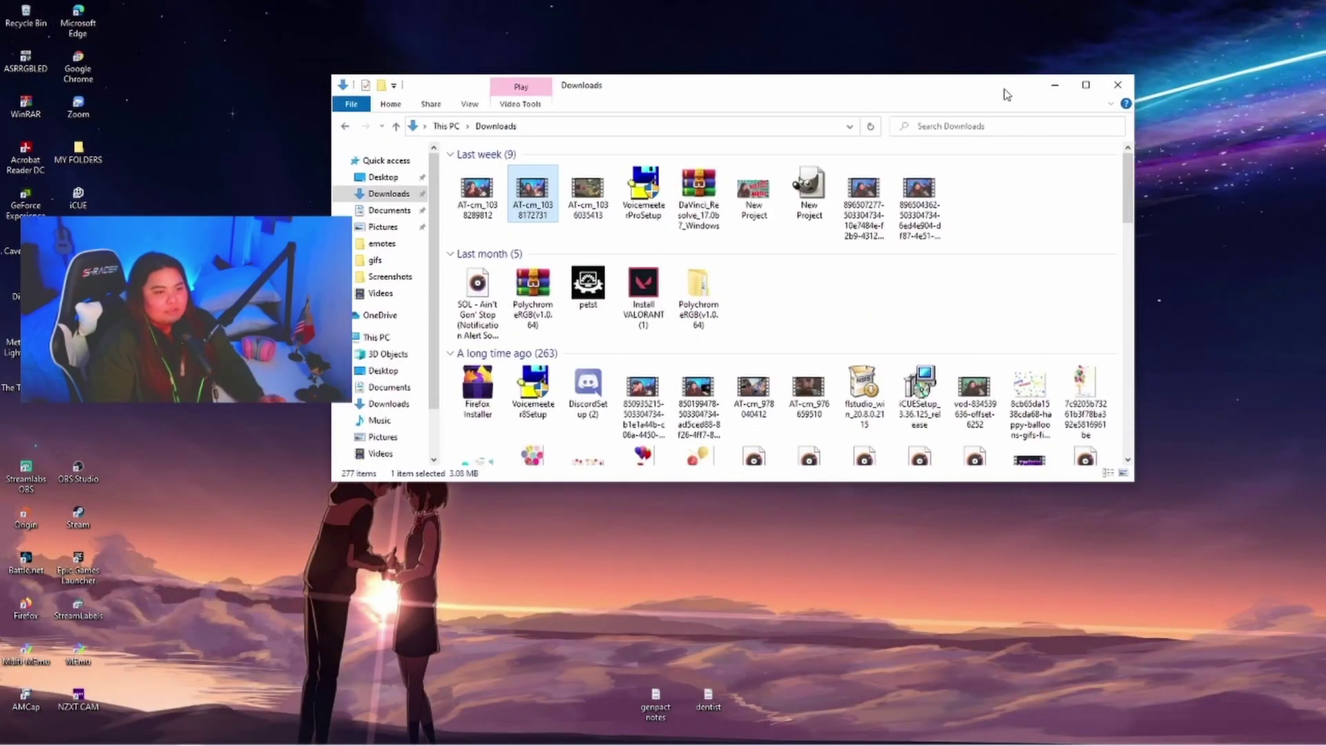
# Step: Close Explorer and load giphy.com in a new maximized Edge window
pyautogui.click(1118, 86)
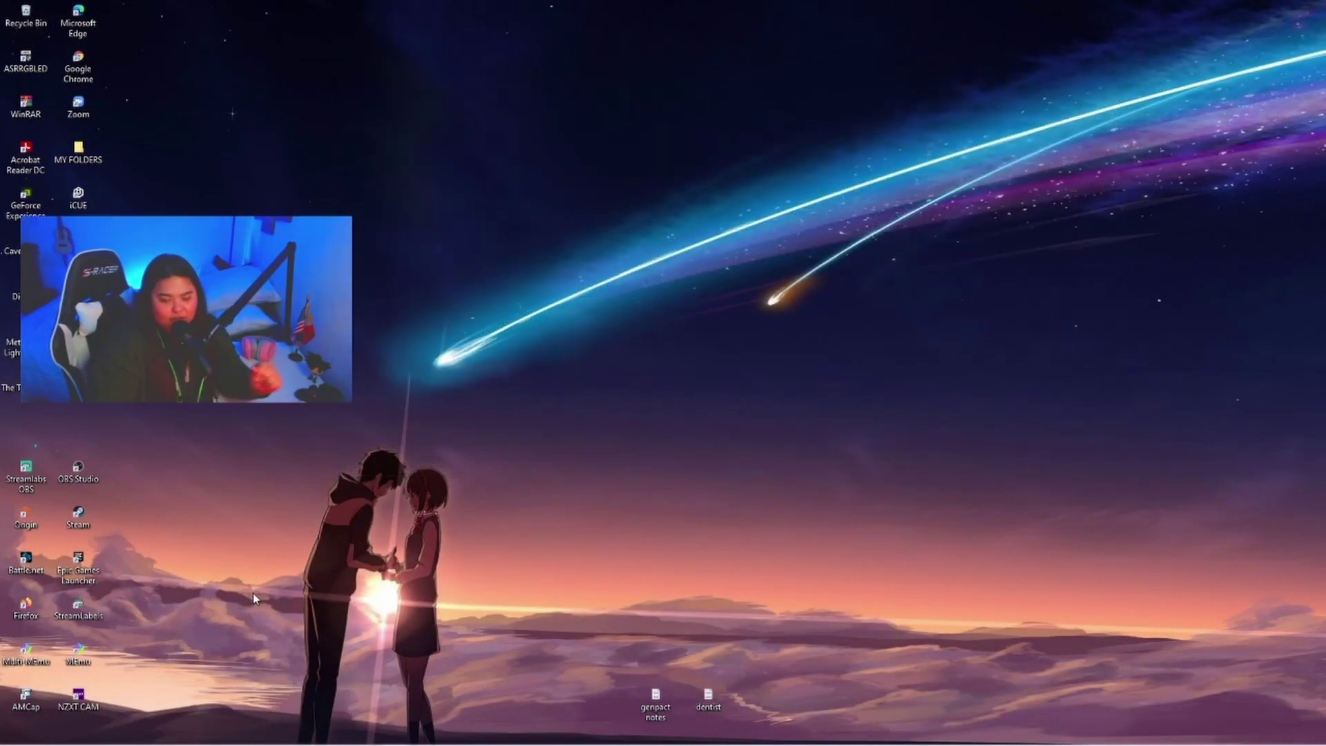
pyautogui.moveTo(177, 742)
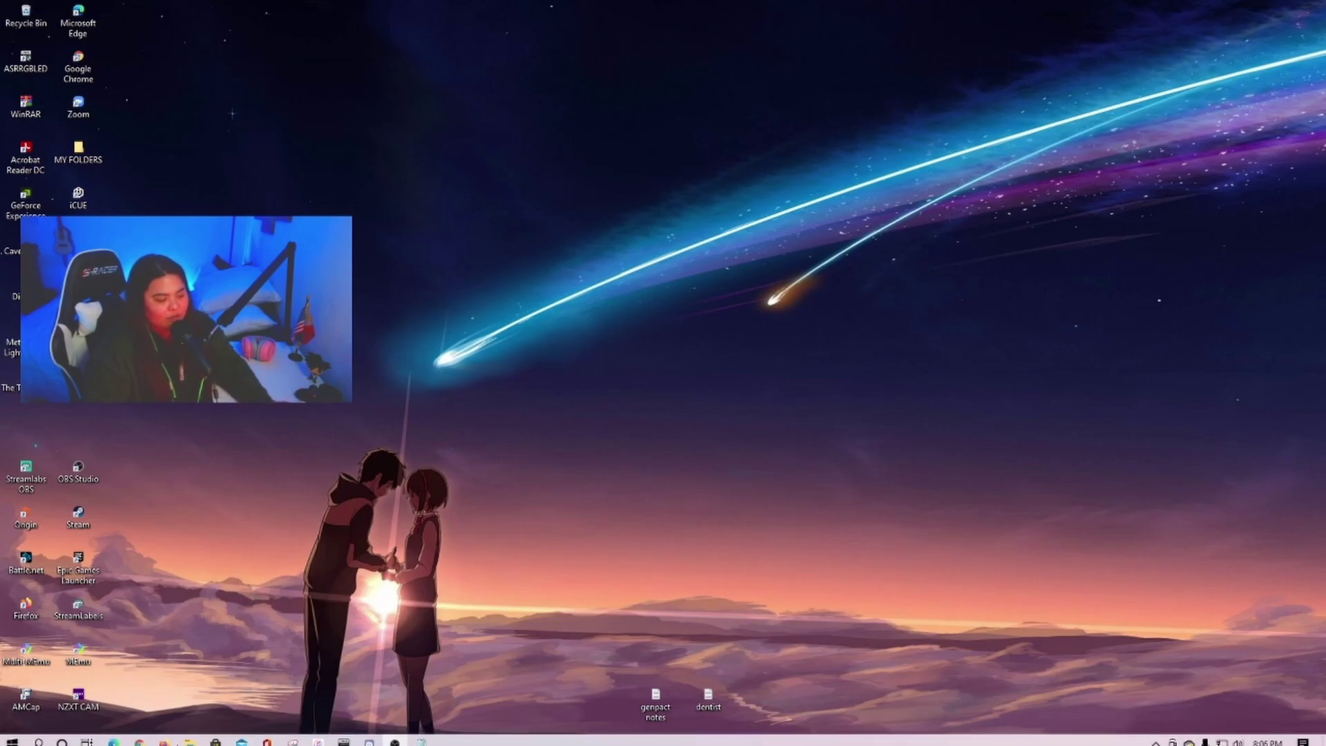
pyautogui.moveTo(111, 739)
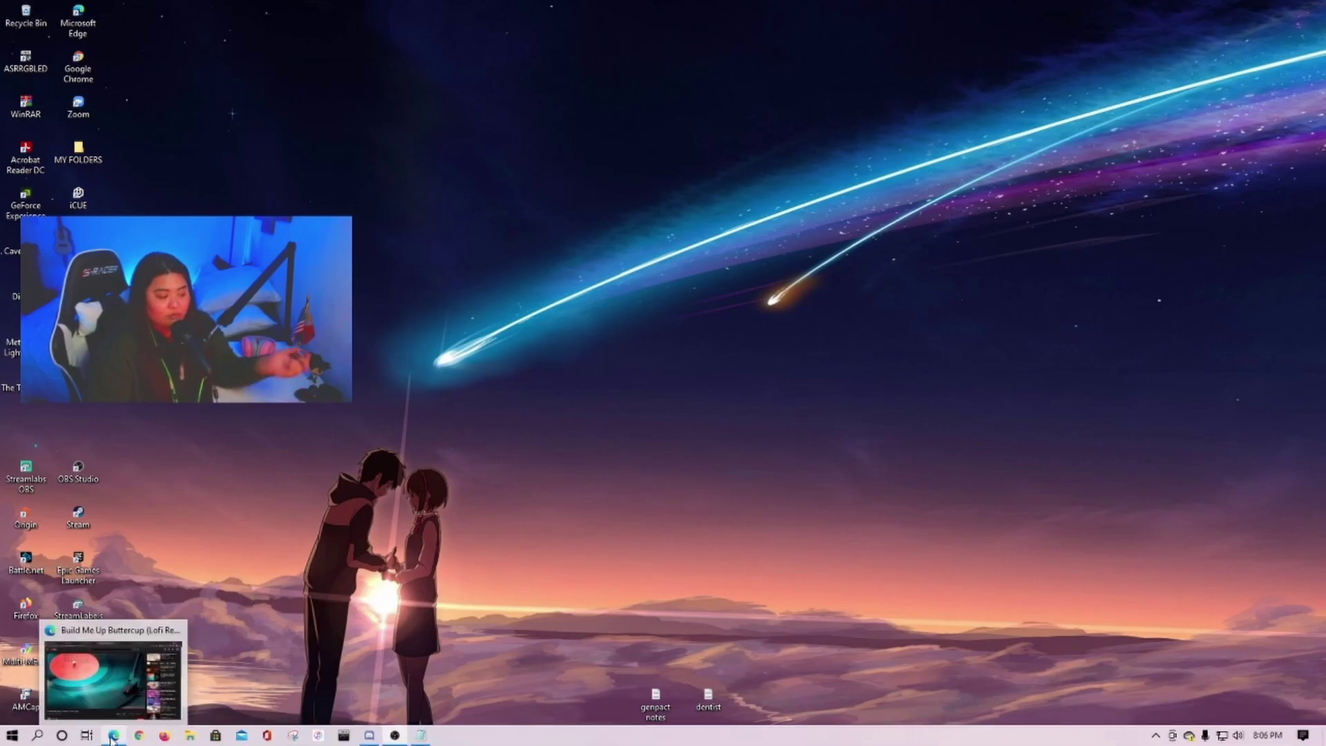
pyautogui.rightClick(115, 738)
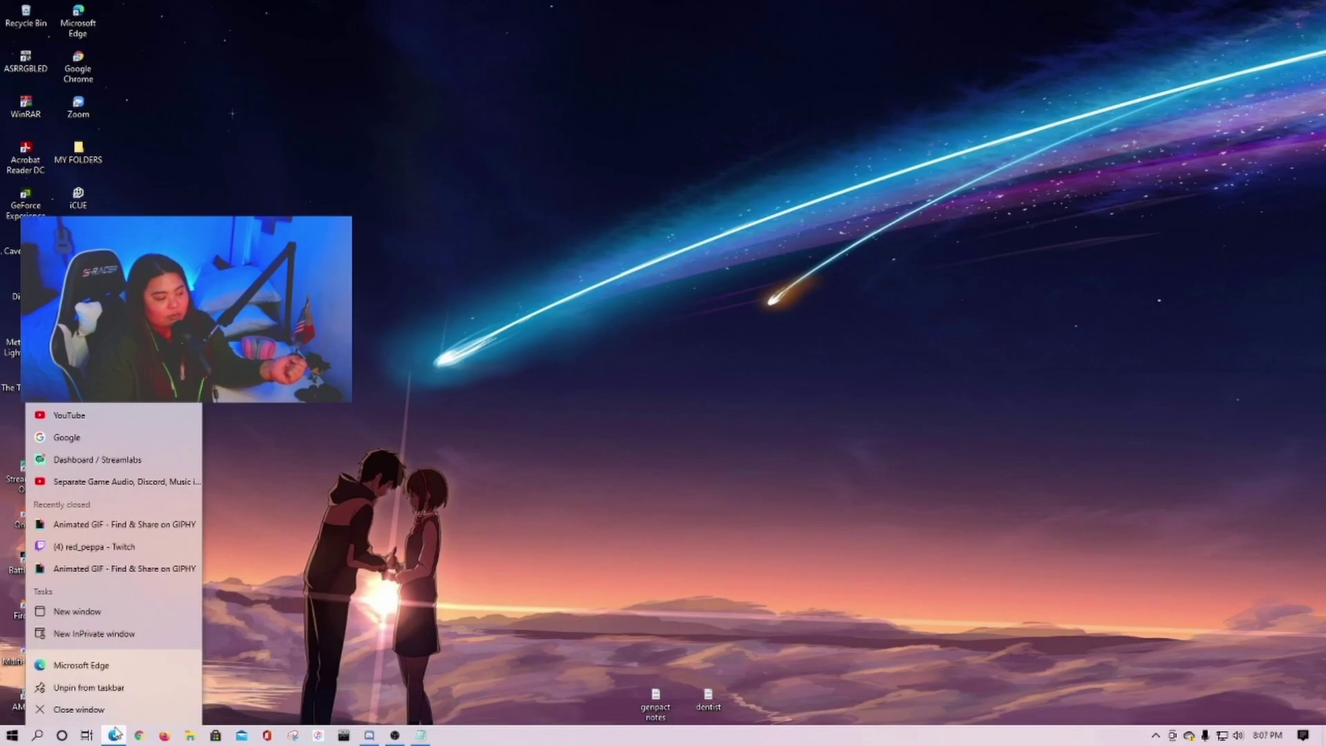
pyautogui.click(71, 612)
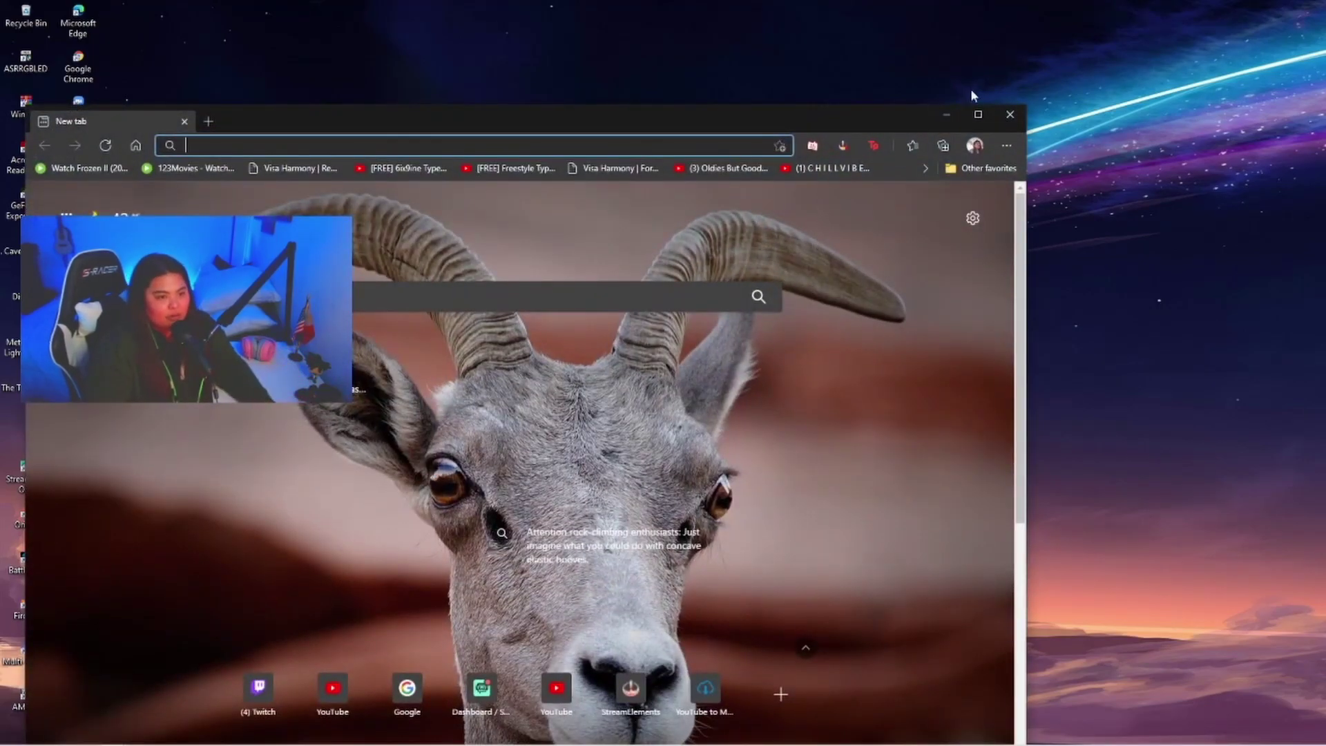
pyautogui.click(978, 114)
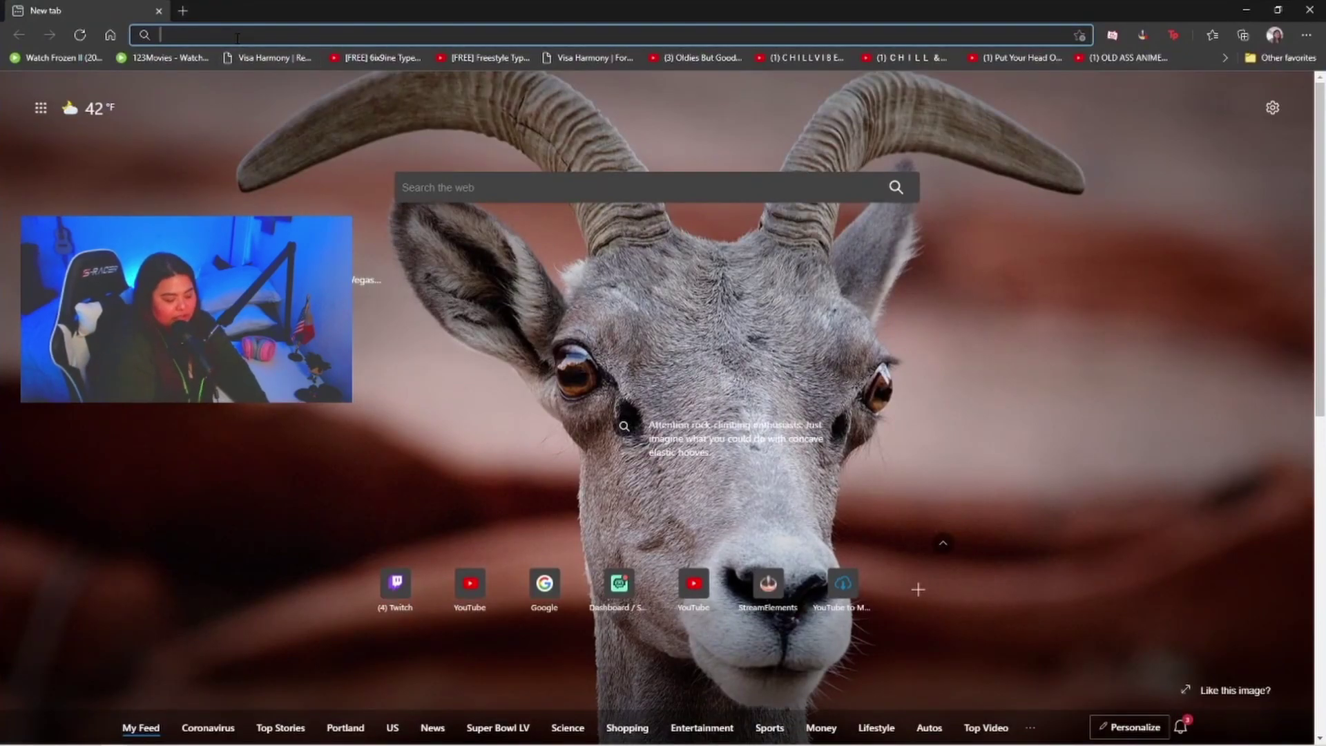
pyautogui.write('gi')
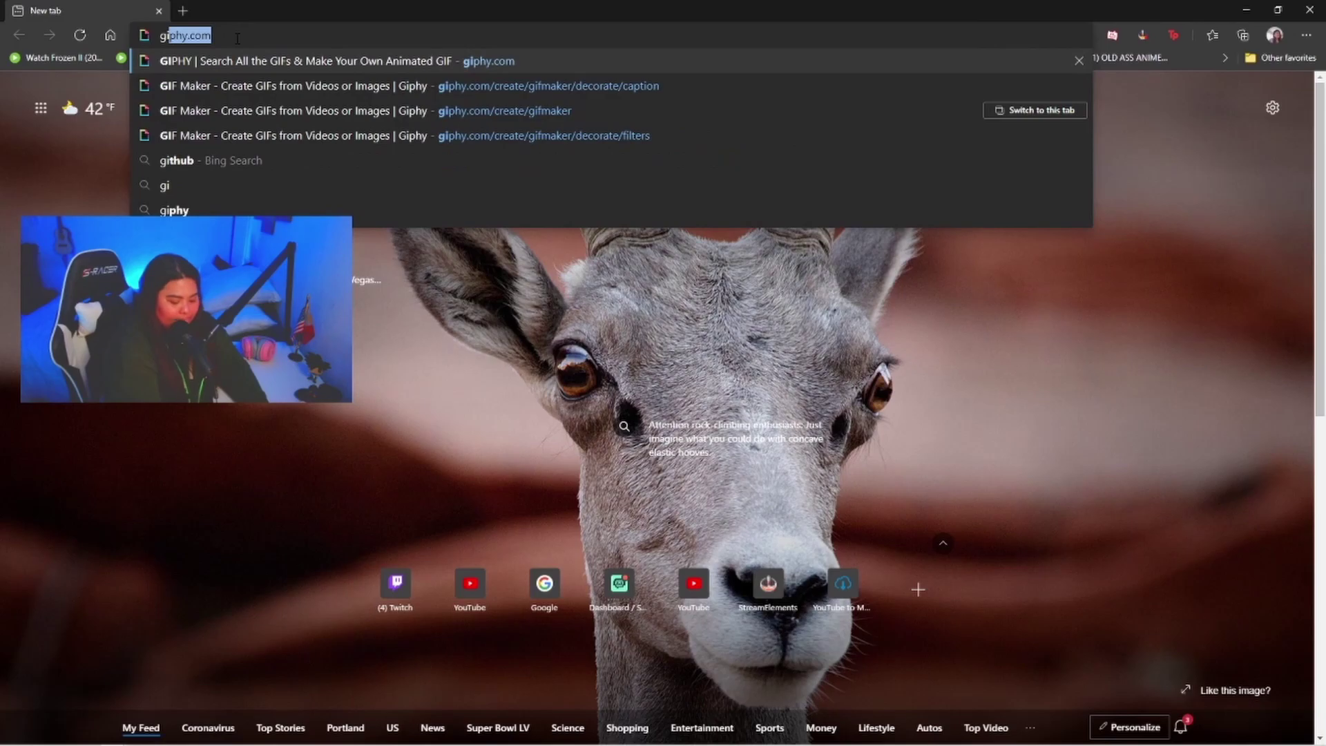
pyautogui.write('phy')
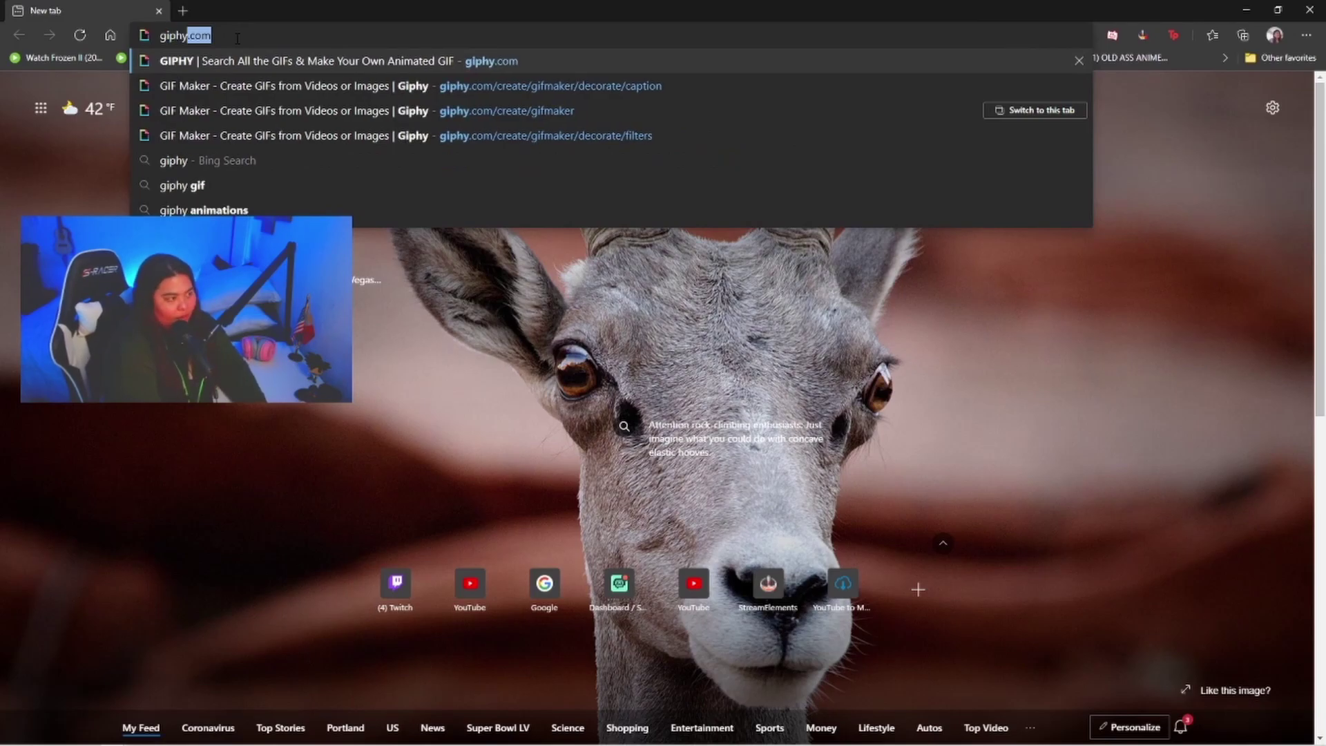
pyautogui.write('.com')
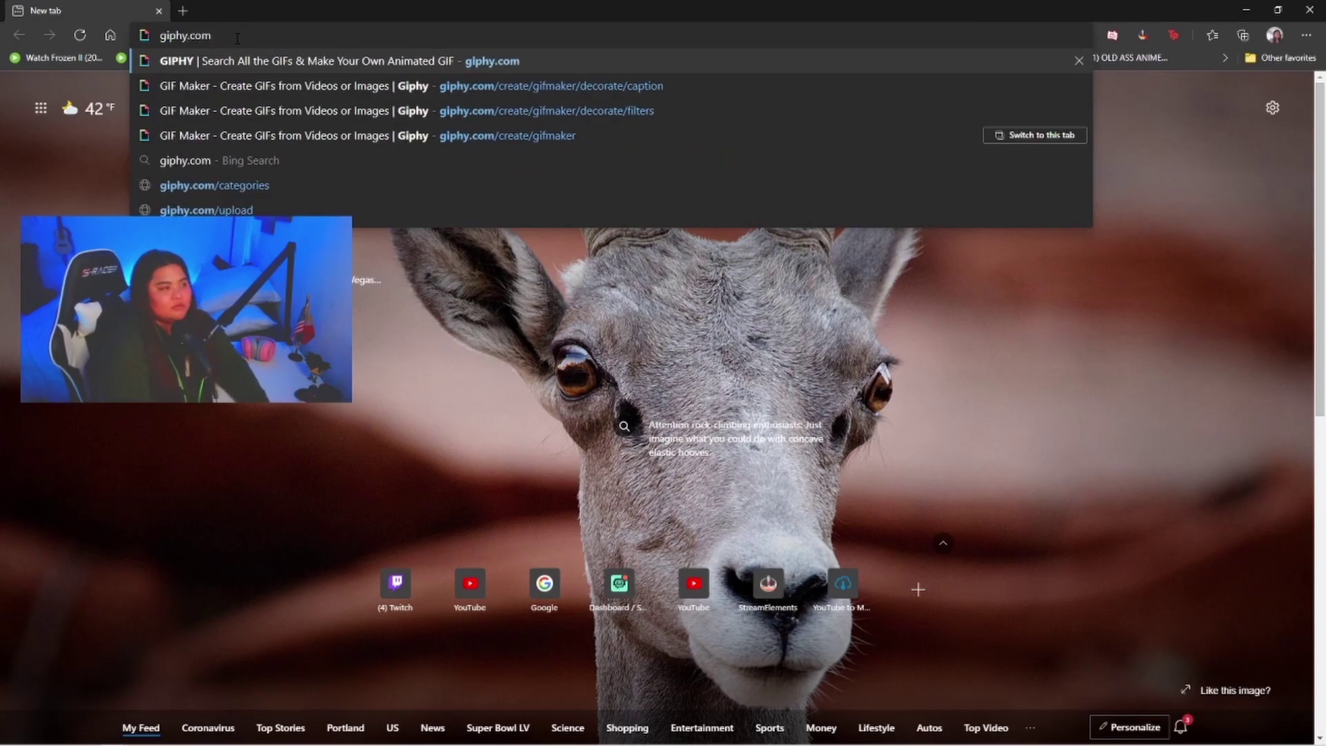
pyautogui.press('Return')
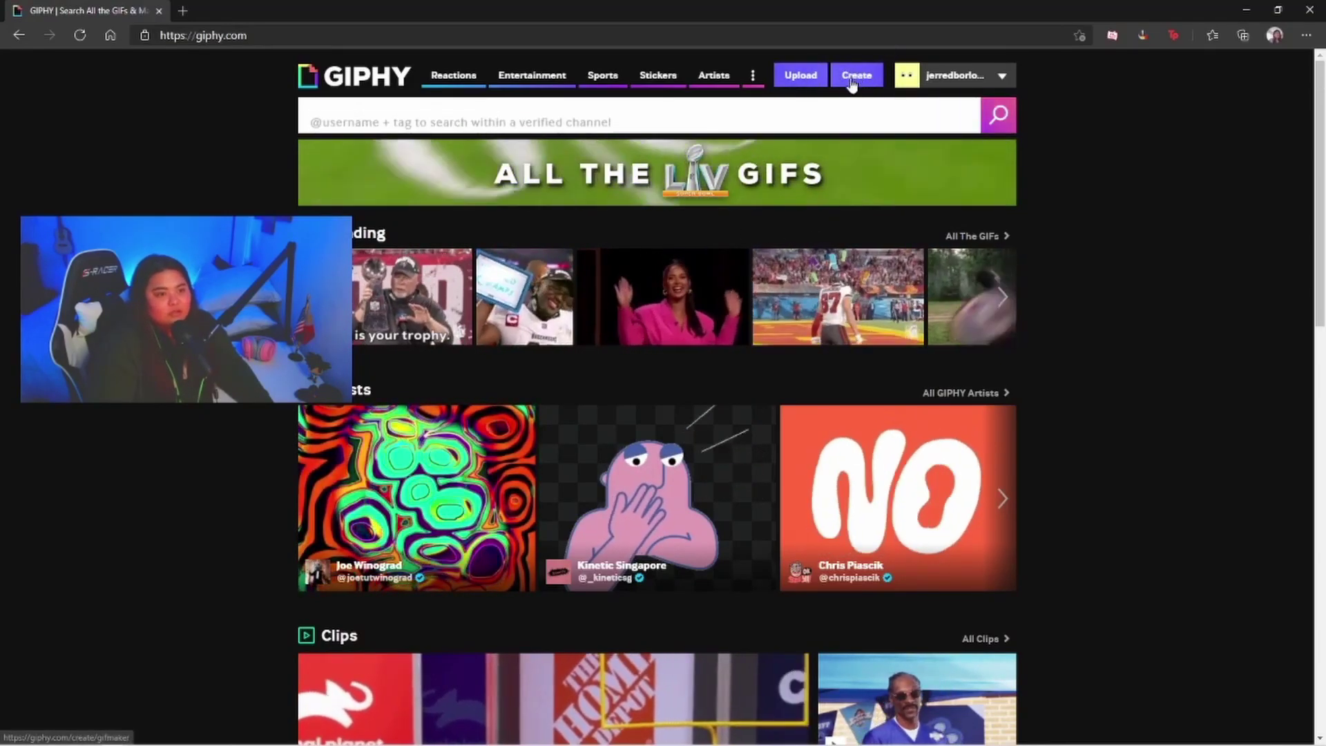
pyautogui.click(859, 78)
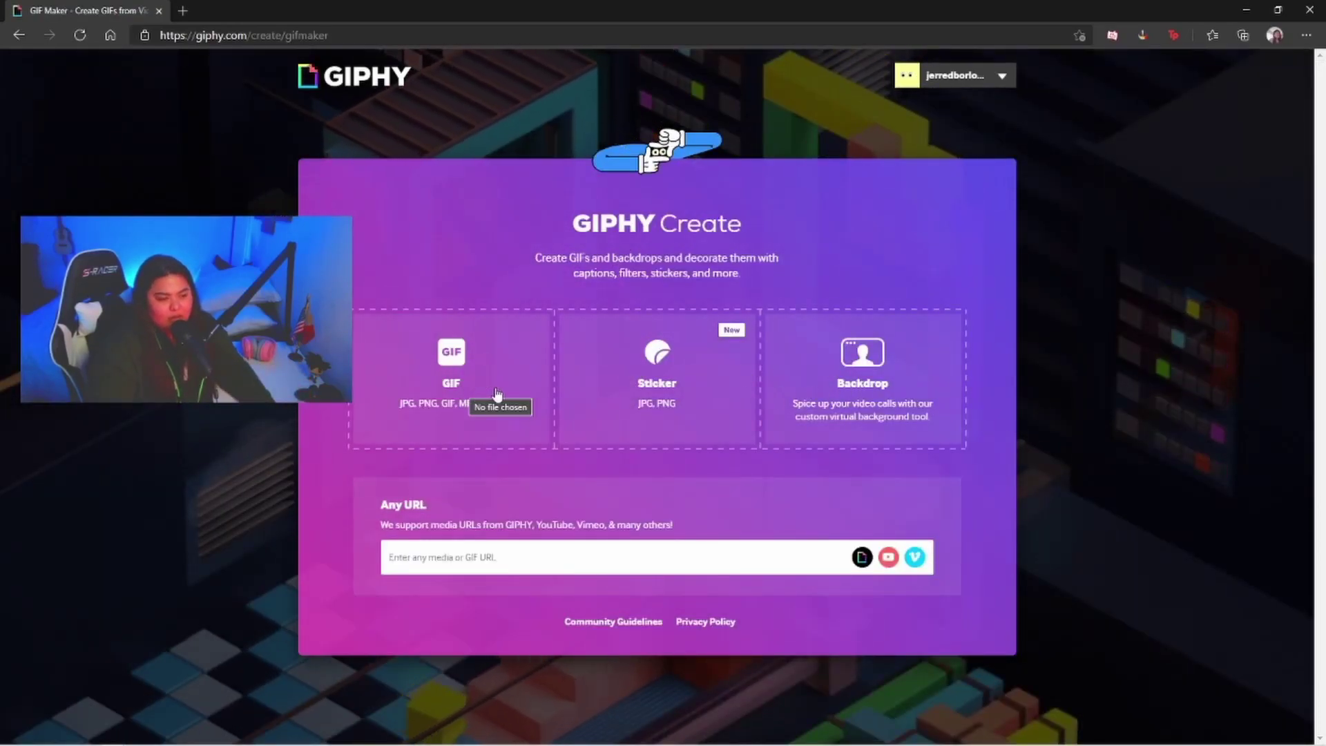
pyautogui.click(456, 377)
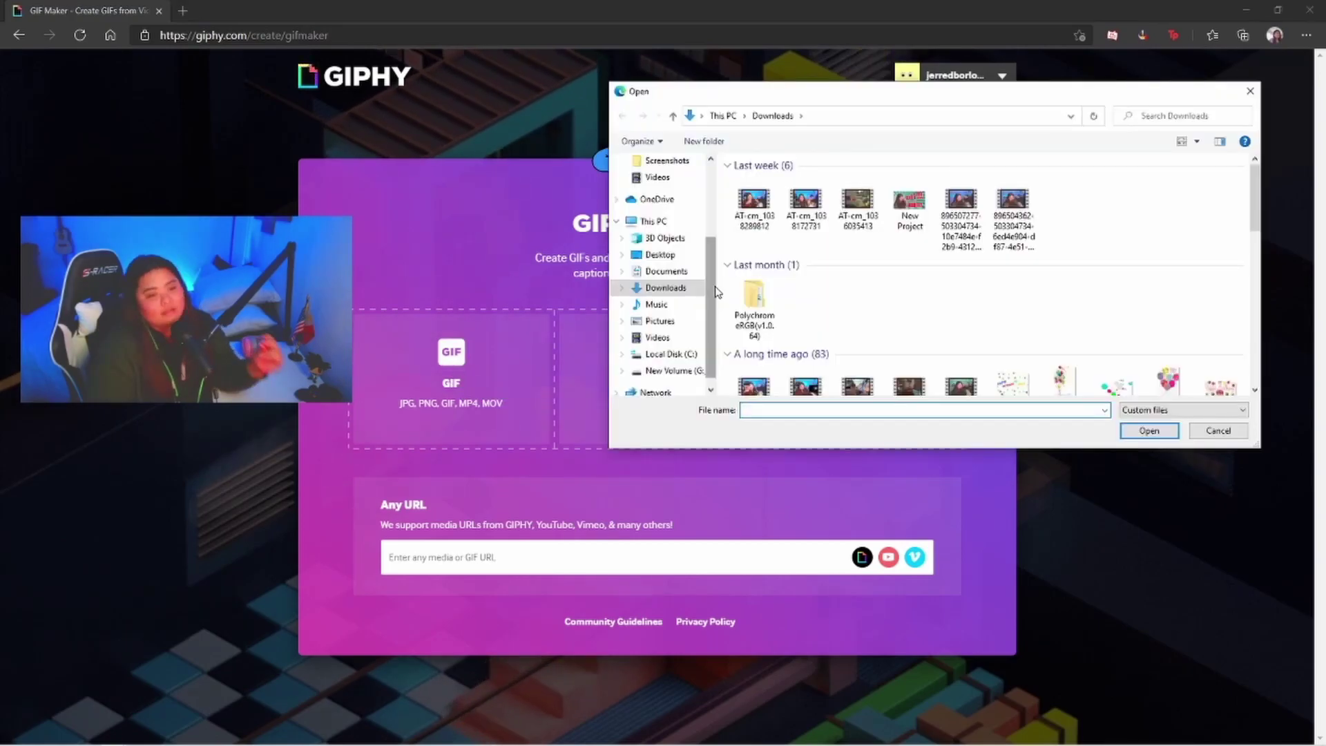
pyautogui.click(807, 206)
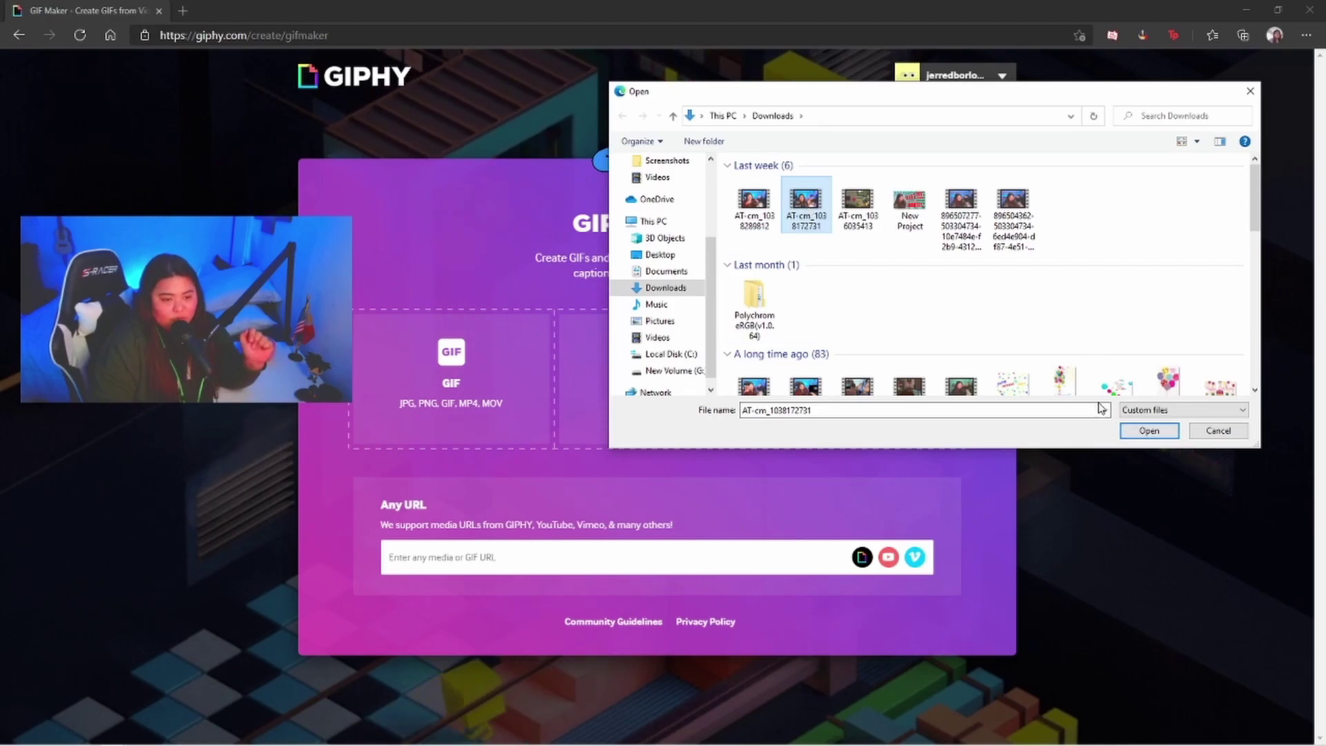
# Step: Upload the clip, keep the 4.0-second duration starting at 00:00, and continue to decorating
pyautogui.click(1150, 434)
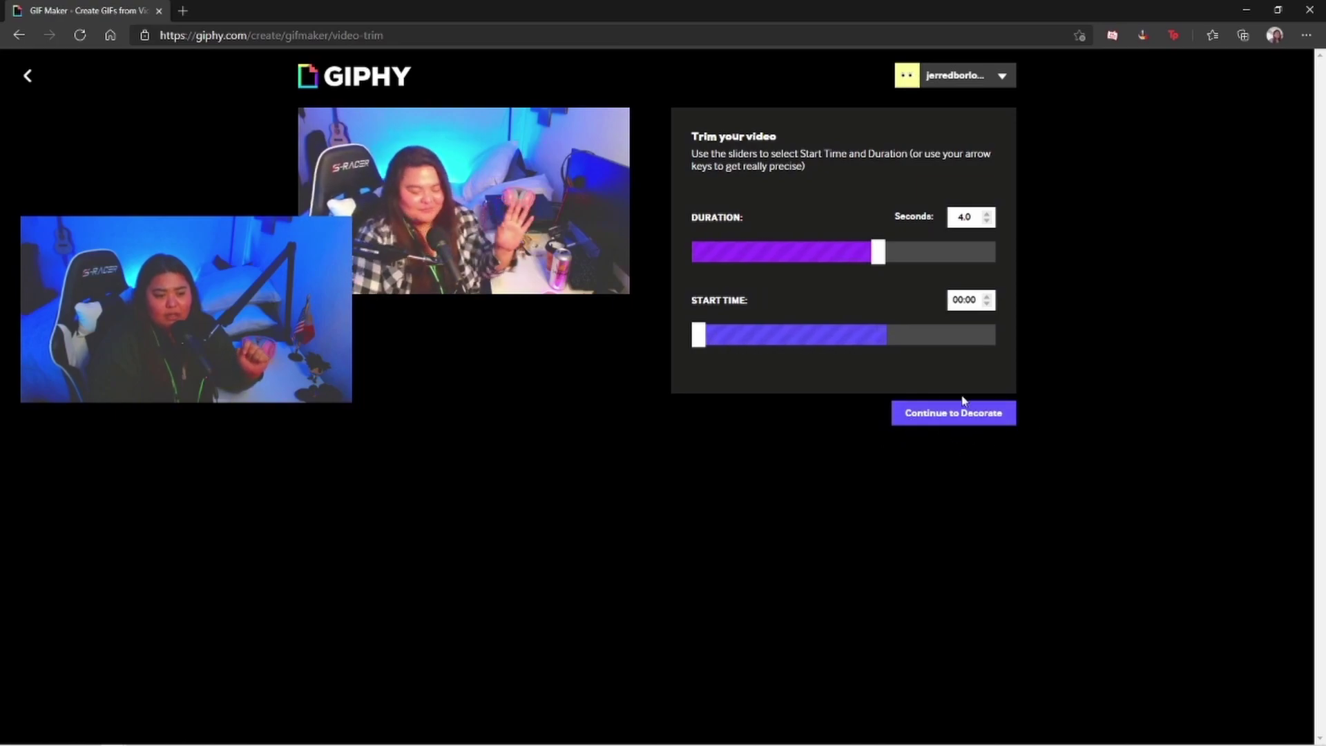
pyautogui.click(968, 420)
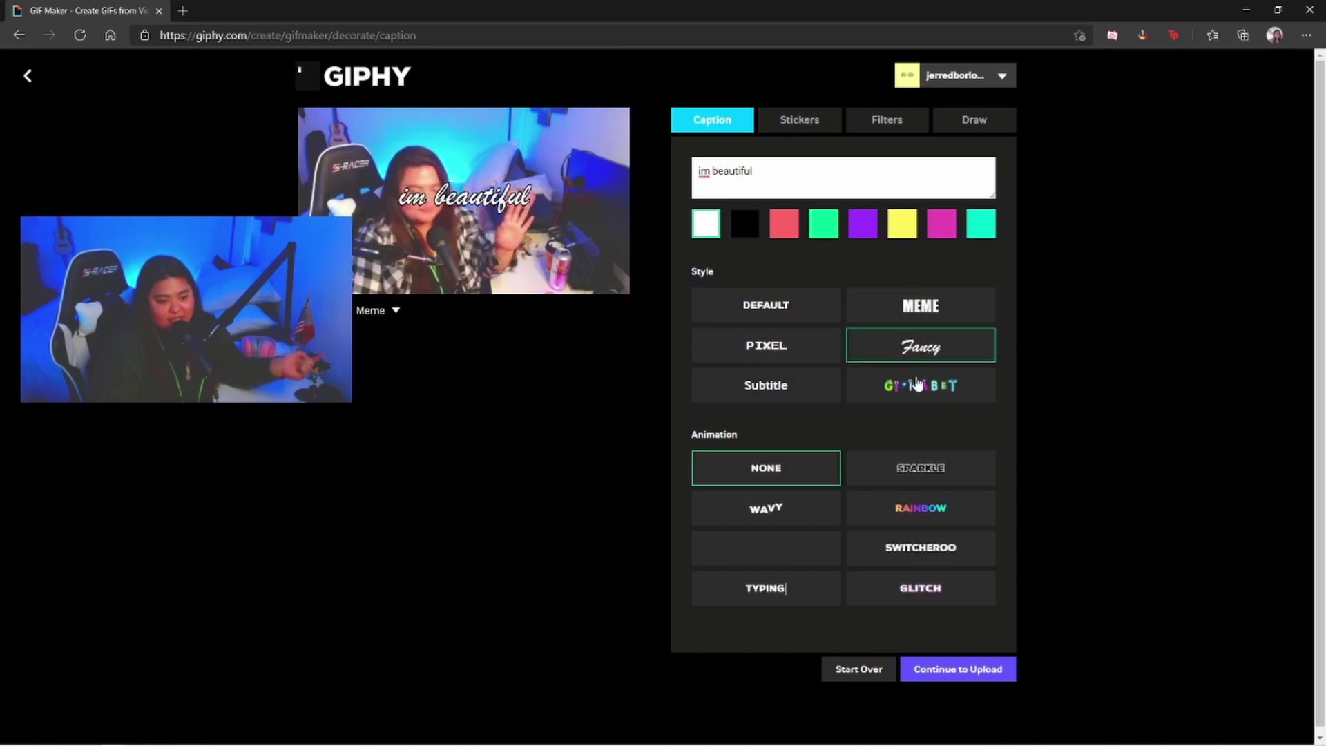
# Step: Restyle the 'im beautiful' caption, trying GIPHABET and settling on bold MEME lettering
pyautogui.click(917, 384)
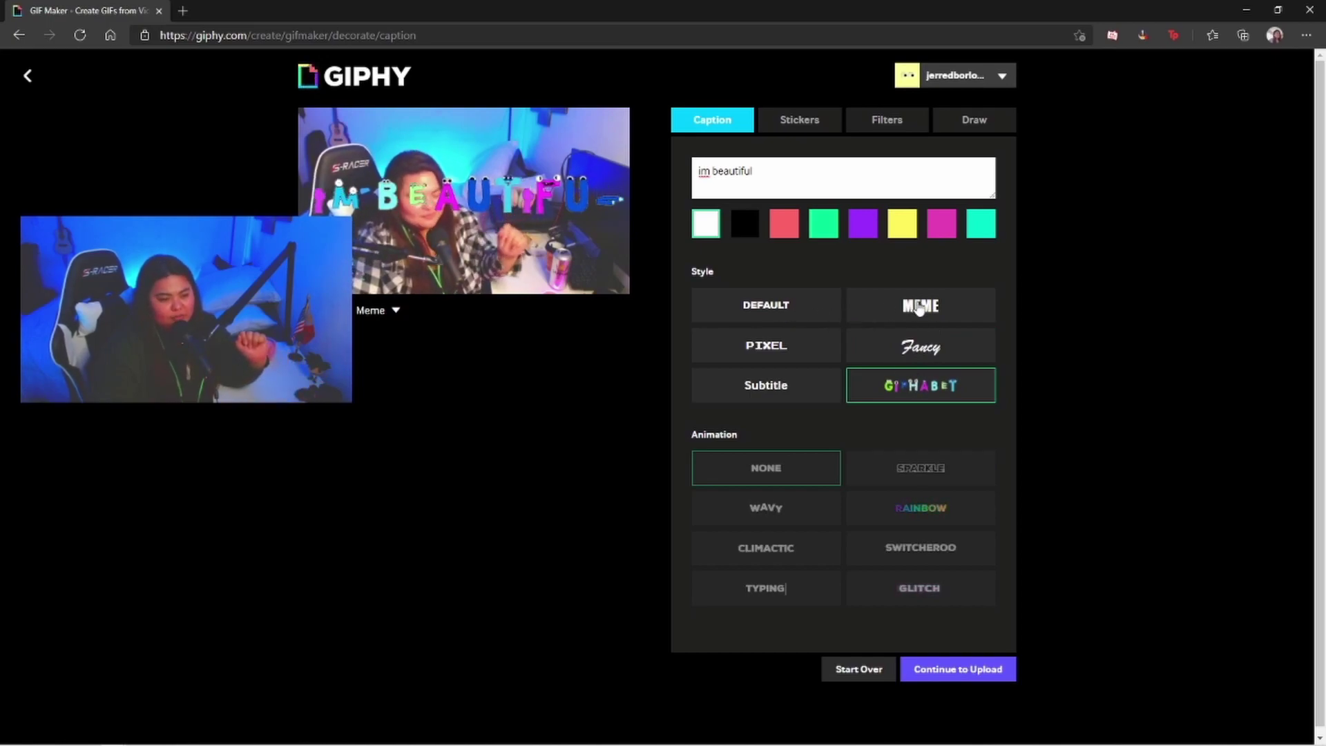
pyautogui.click(919, 309)
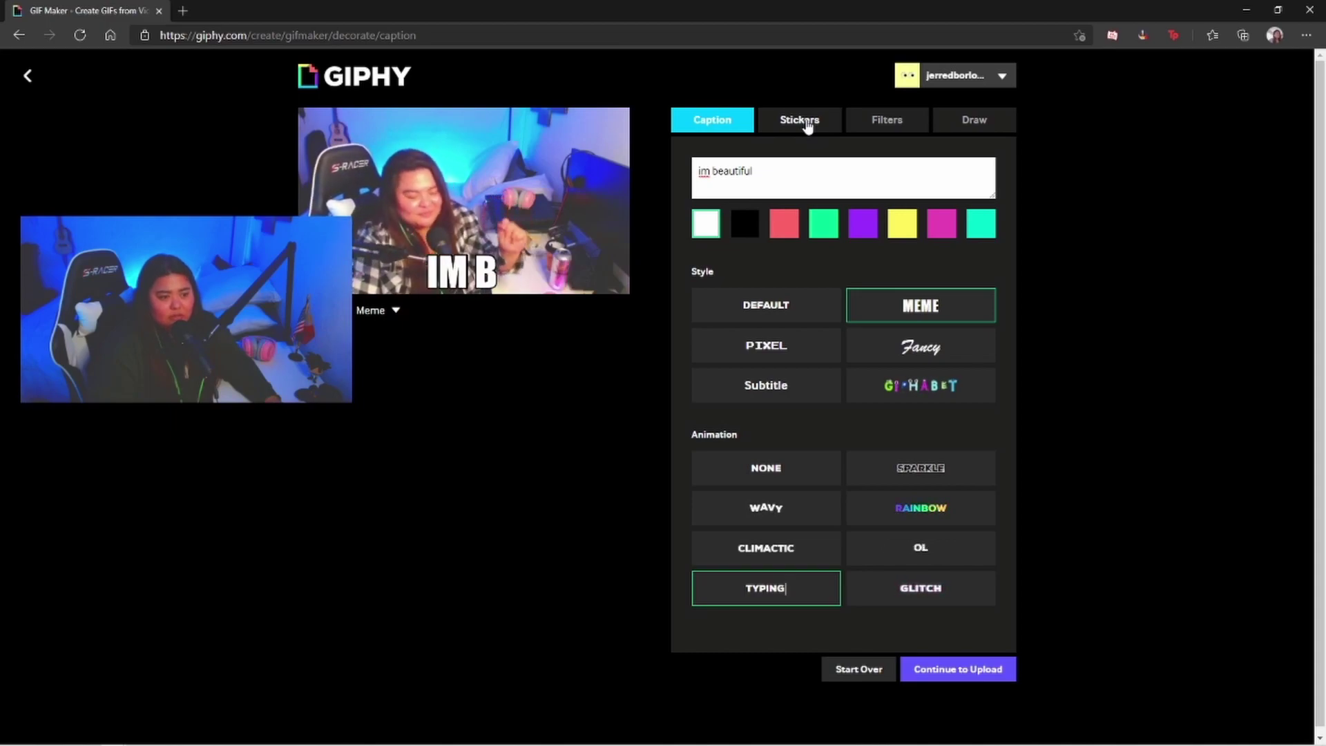
# Step: Add a twin-sparkle sticker and place it in the GIF's top-left corner
pyautogui.click(805, 122)
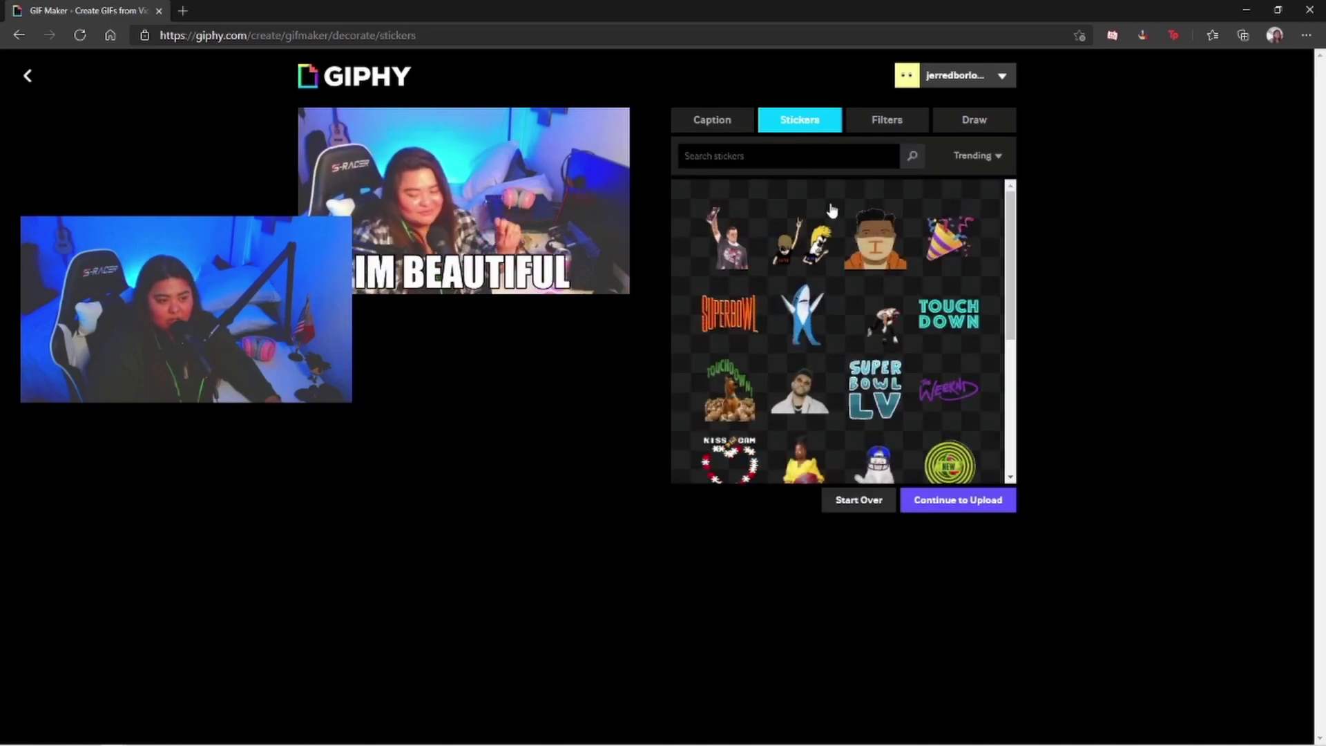
pyautogui.scroll(-5, 898, 325)
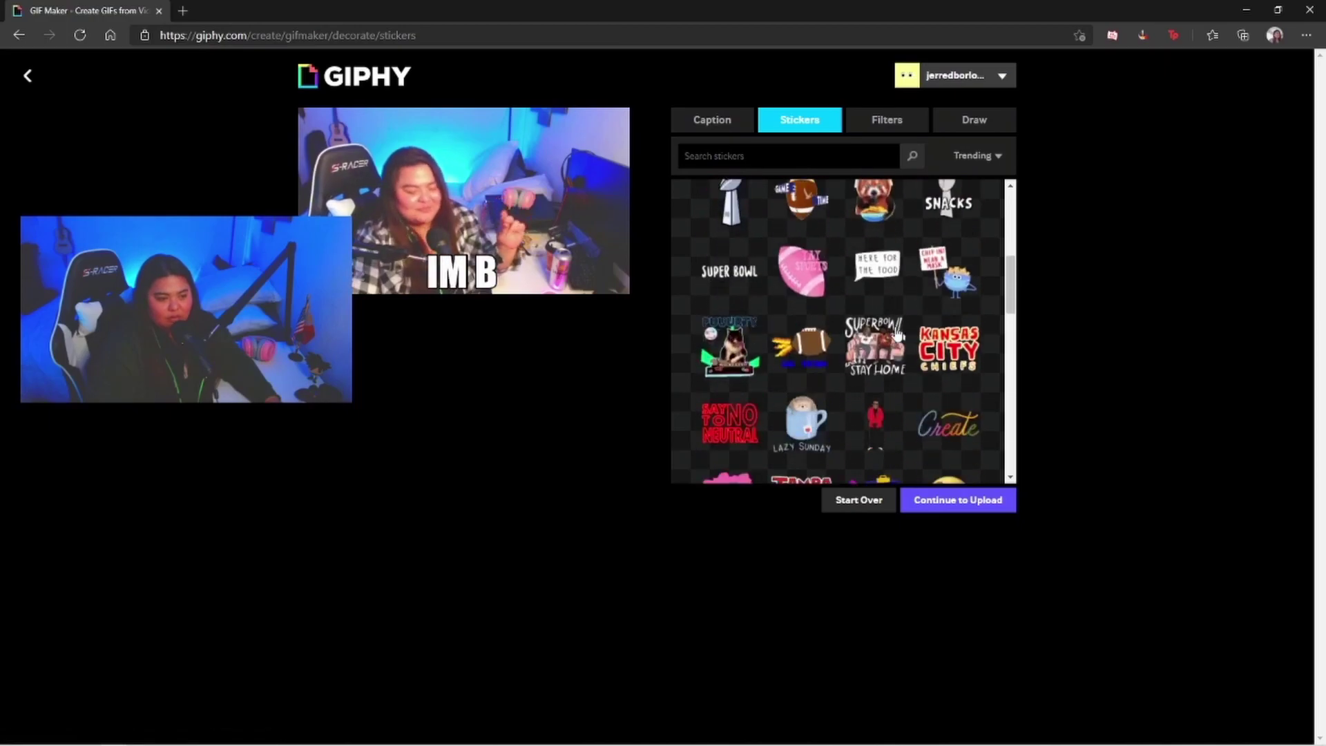
pyautogui.scroll(-8, 896, 332)
pyautogui.scroll(1, 896, 332)
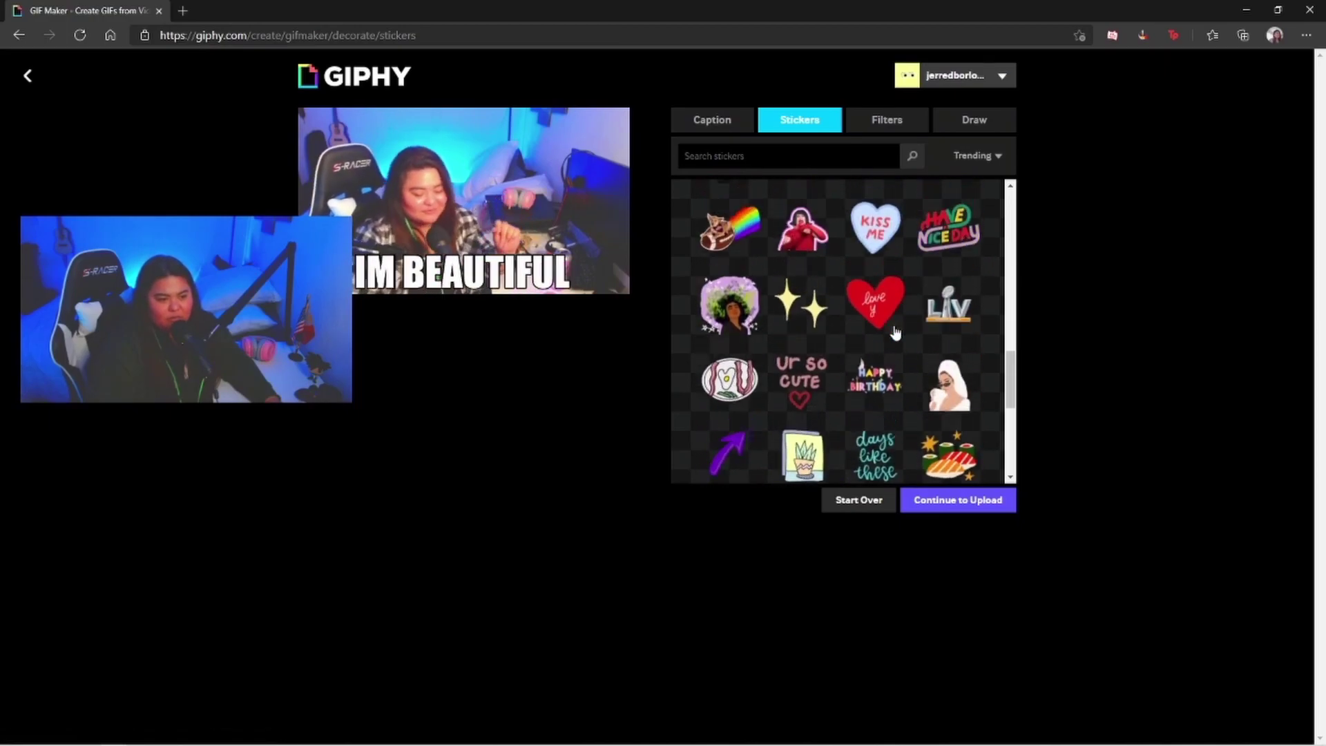
pyautogui.scroll(-1, 891, 330)
pyautogui.click(798, 253)
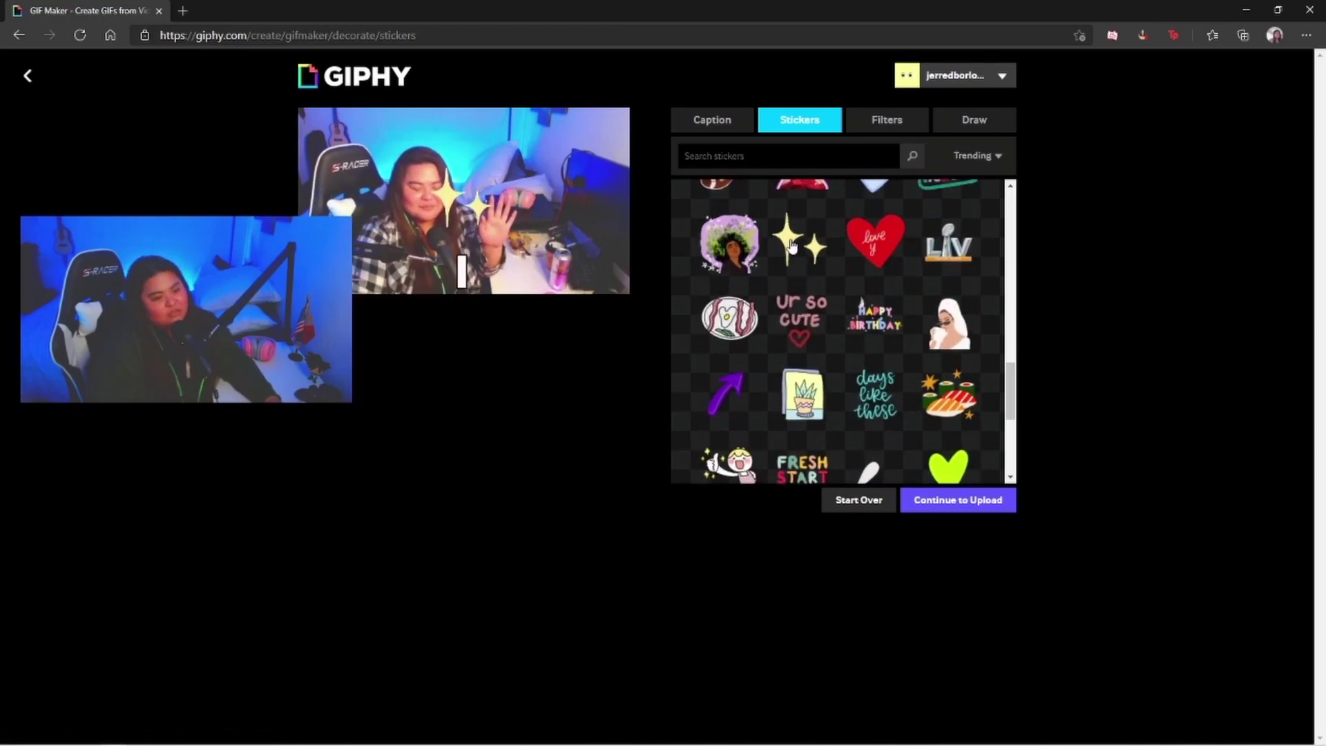
pyautogui.moveTo(467, 209); pyautogui.dragTo(356, 158)
pyautogui.click(340, 146)
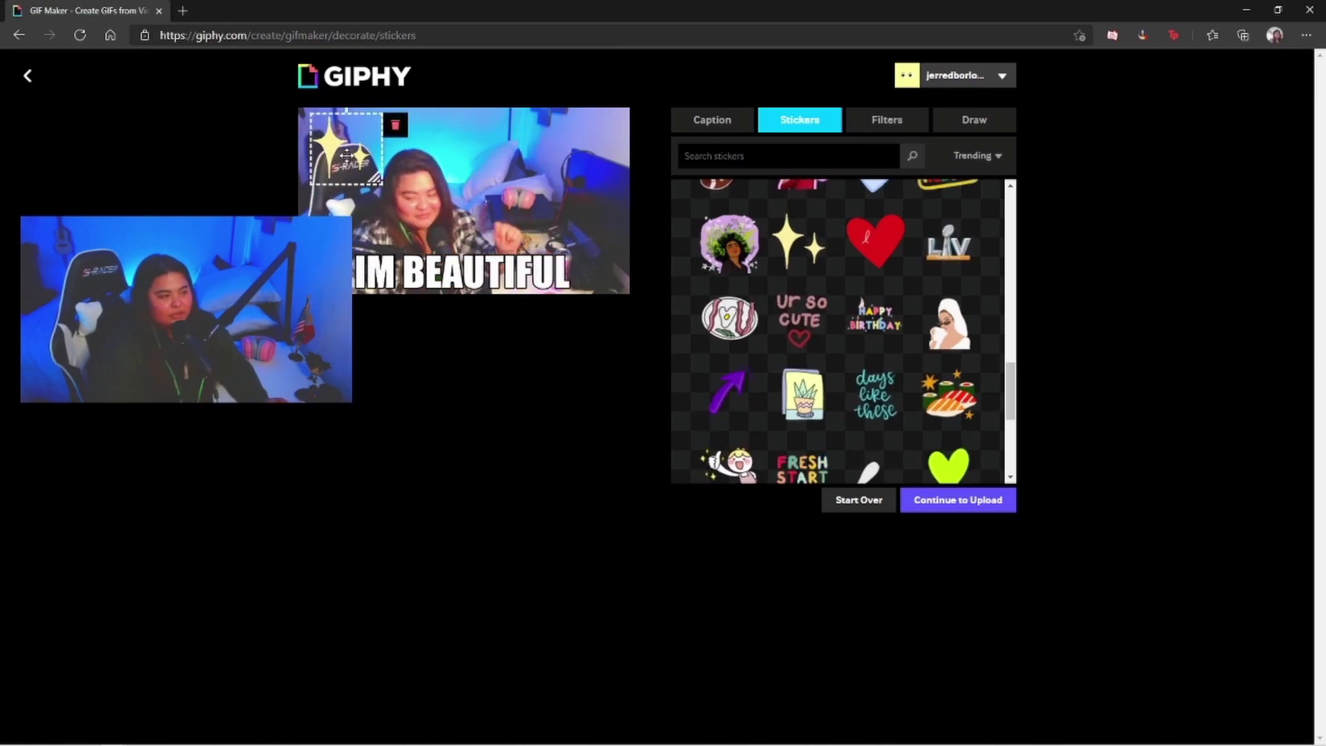
# Step: Preview the No Filter, Spooky and Cross-Process filters before bringing up the drawing palette
pyautogui.click(895, 123)
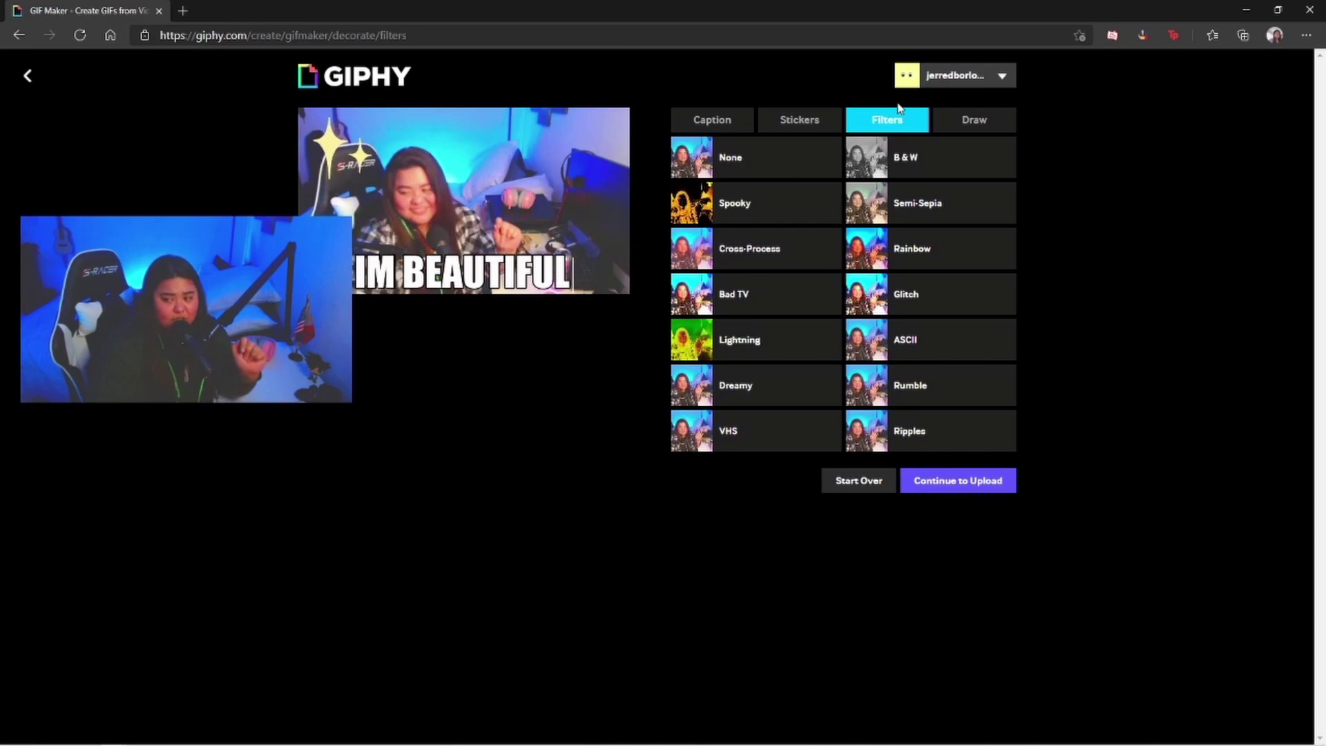
pyautogui.click(743, 162)
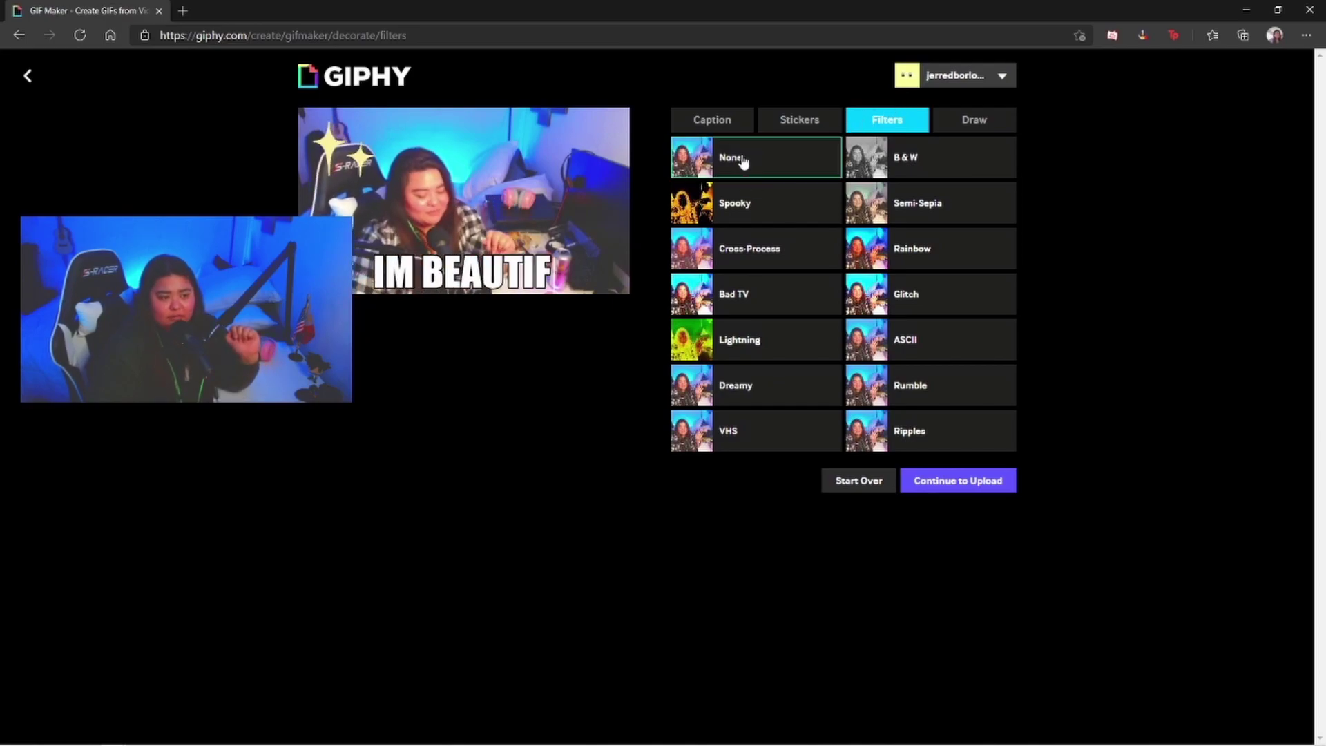
pyautogui.click(743, 214)
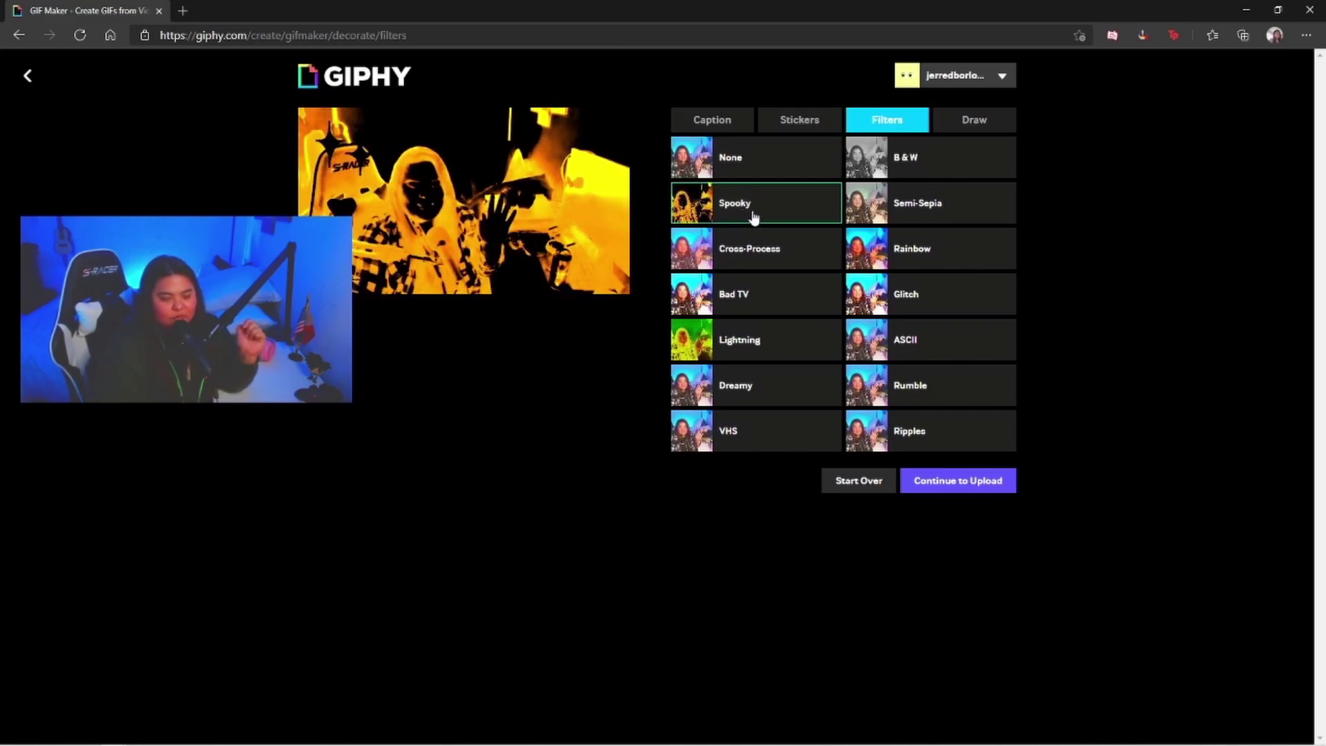
pyautogui.click(746, 252)
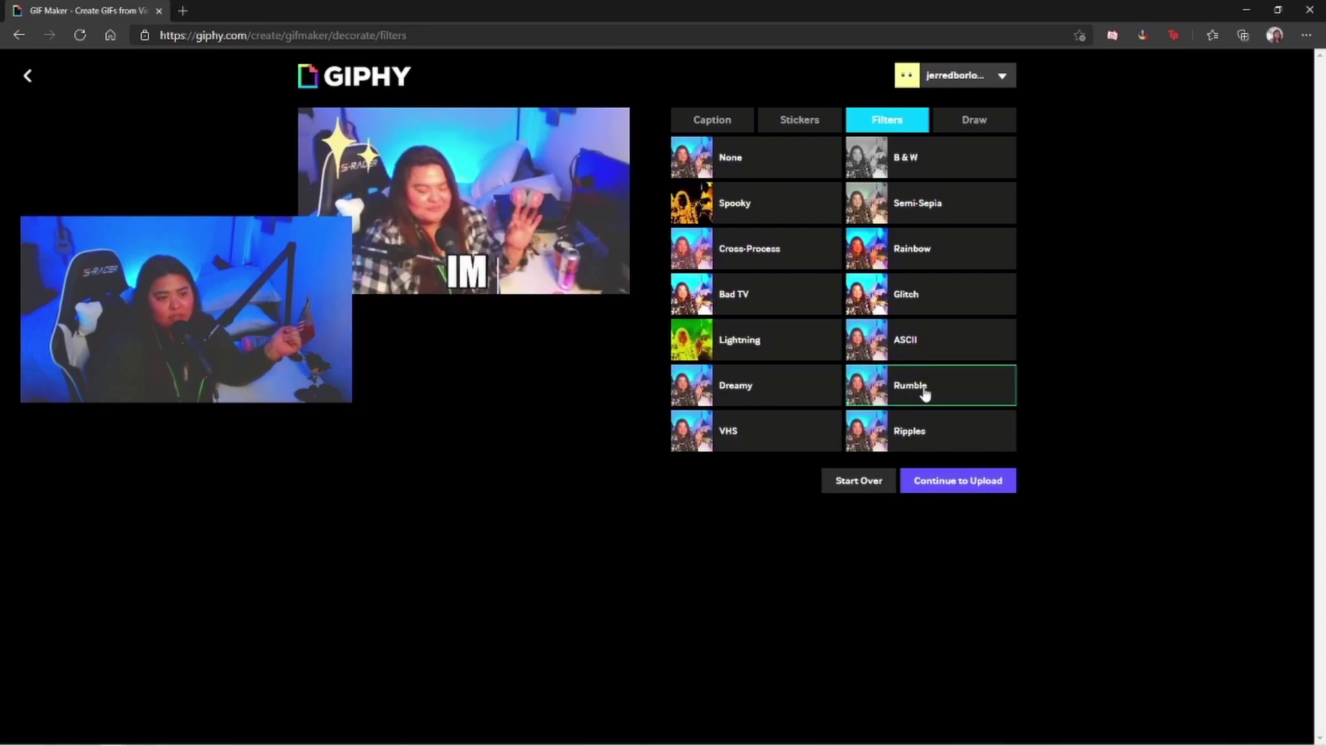
pyautogui.click(986, 125)
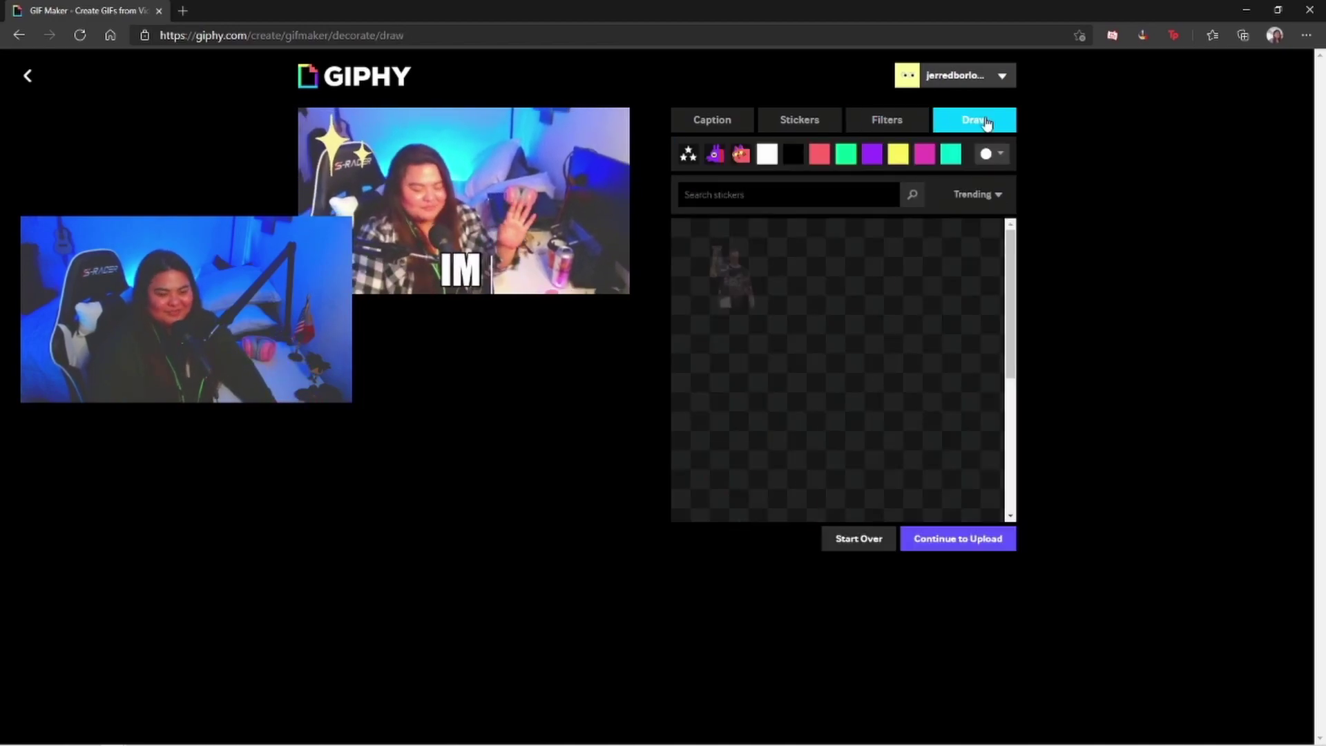
# Step: Doodle a magenta face with eyes and mouth on the GIF's top right, then continue to upload
pyautogui.click(1001, 156)
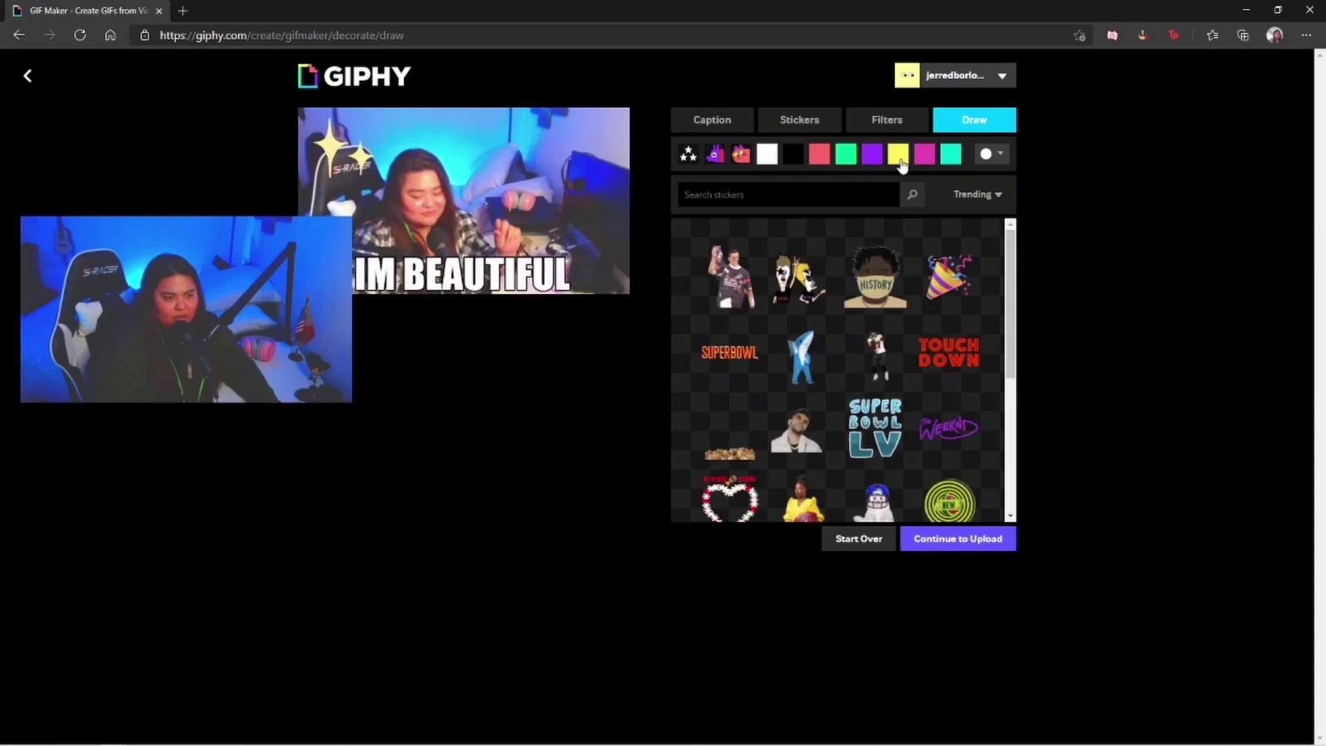
pyautogui.click(925, 154)
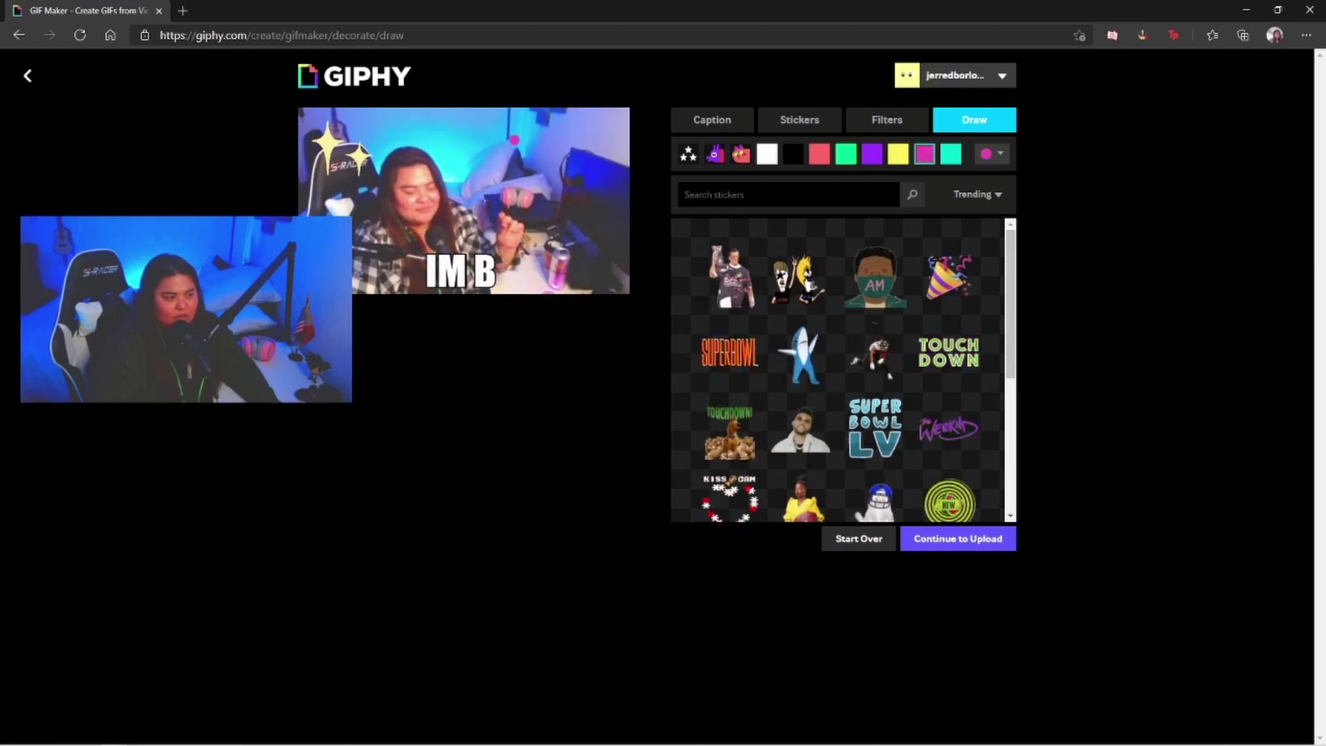
pyautogui.moveTo(487, 138); pyautogui.dragTo(593, 144)
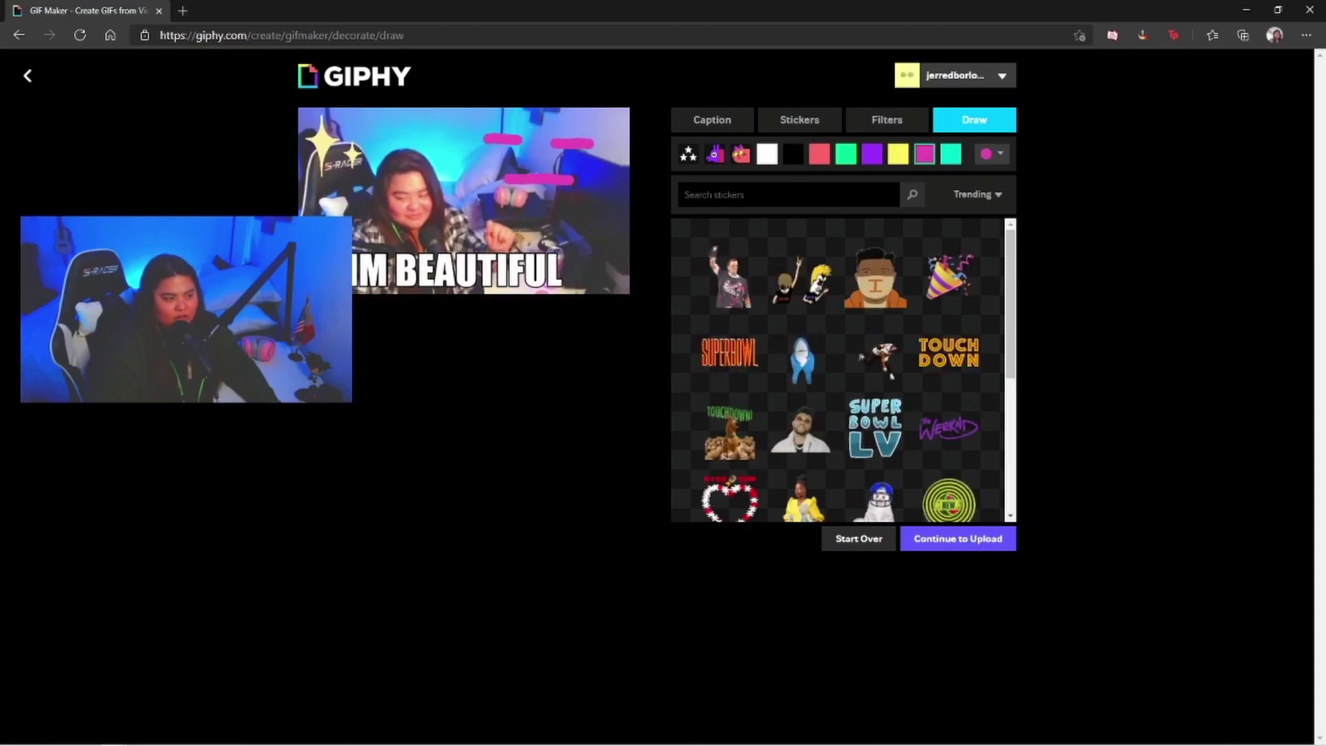
pyautogui.moveTo(505, 177); pyautogui.dragTo(576, 182)
pyautogui.moveTo(493, 110)
pyautogui.mouseDown()
pyautogui.moveTo(464, 166)
pyautogui.moveTo(618, 190)
pyautogui.moveTo(608, 131)
pyautogui.moveTo(508, 111)
pyautogui.mouseUp()
pyautogui.click(618, 209)
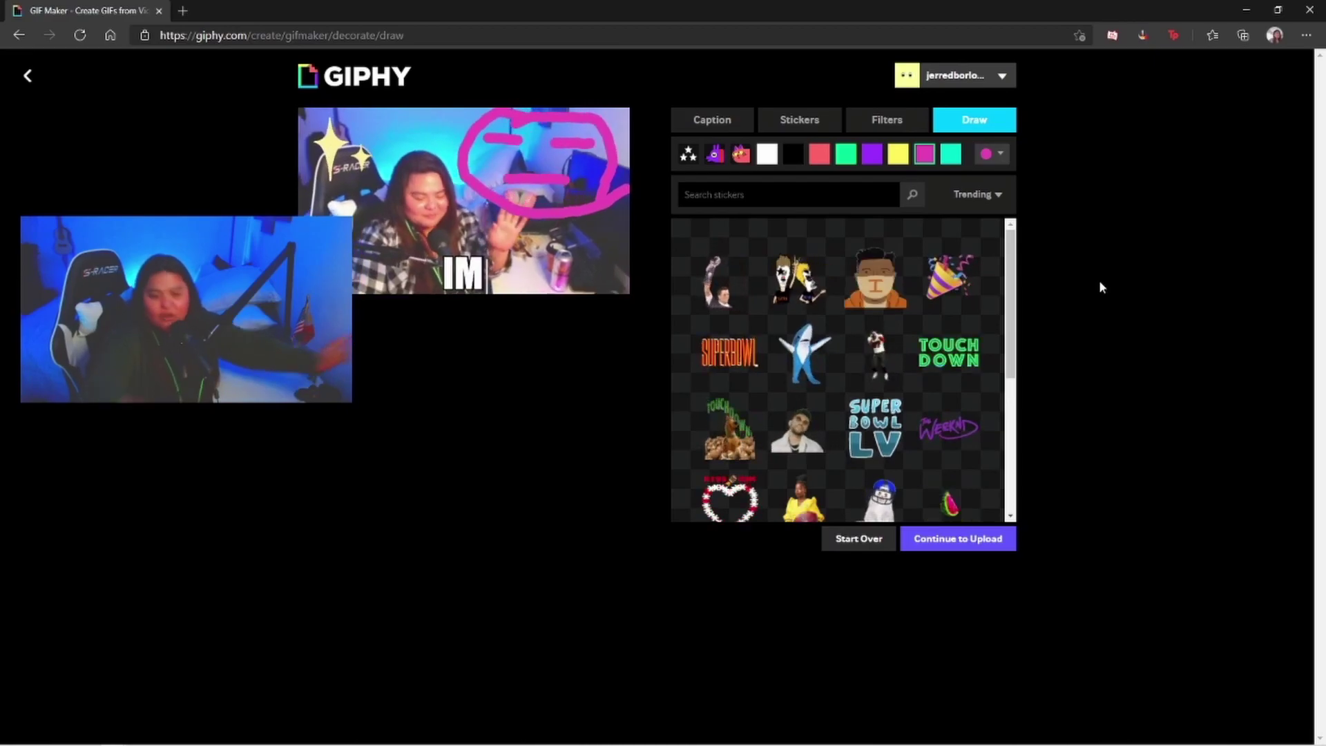
pyautogui.click(969, 549)
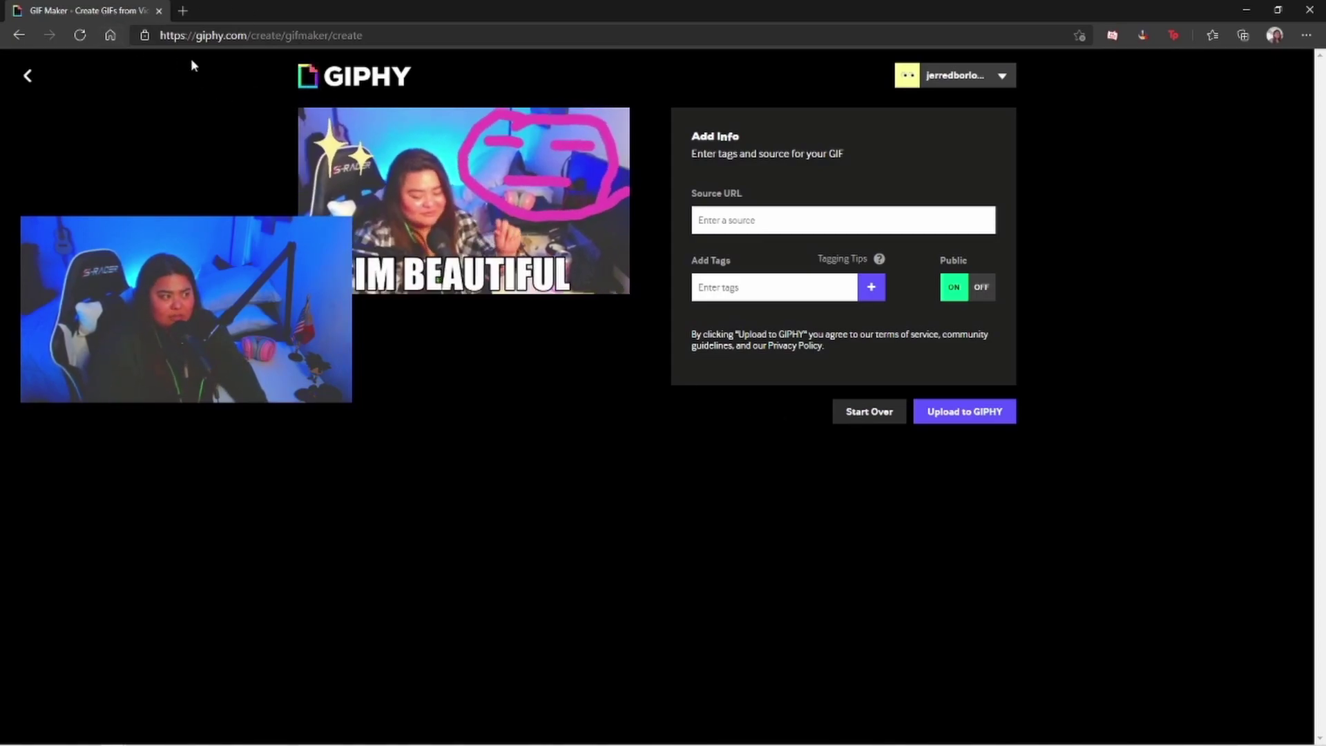
# Step: Open the streamer's own Twitch channel in a new tab and select its web address
pyautogui.click(182, 11)
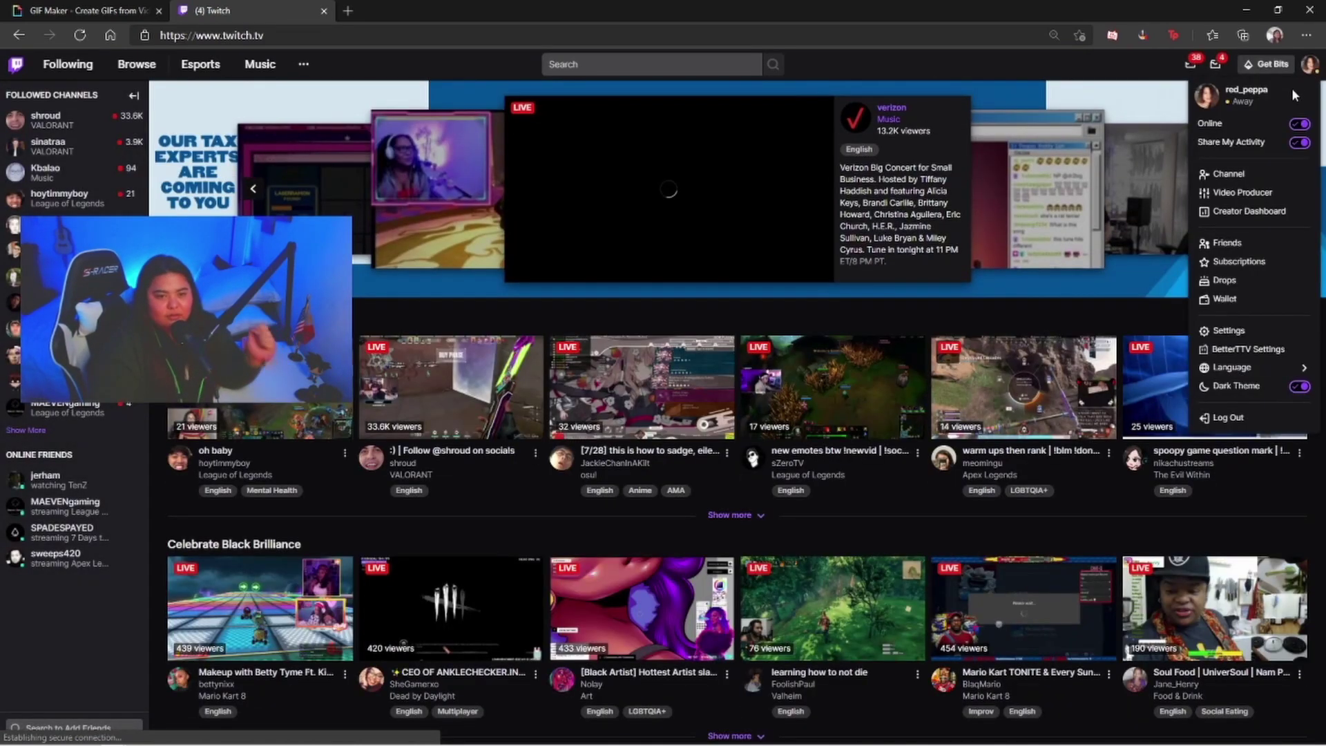
pyautogui.click(1229, 175)
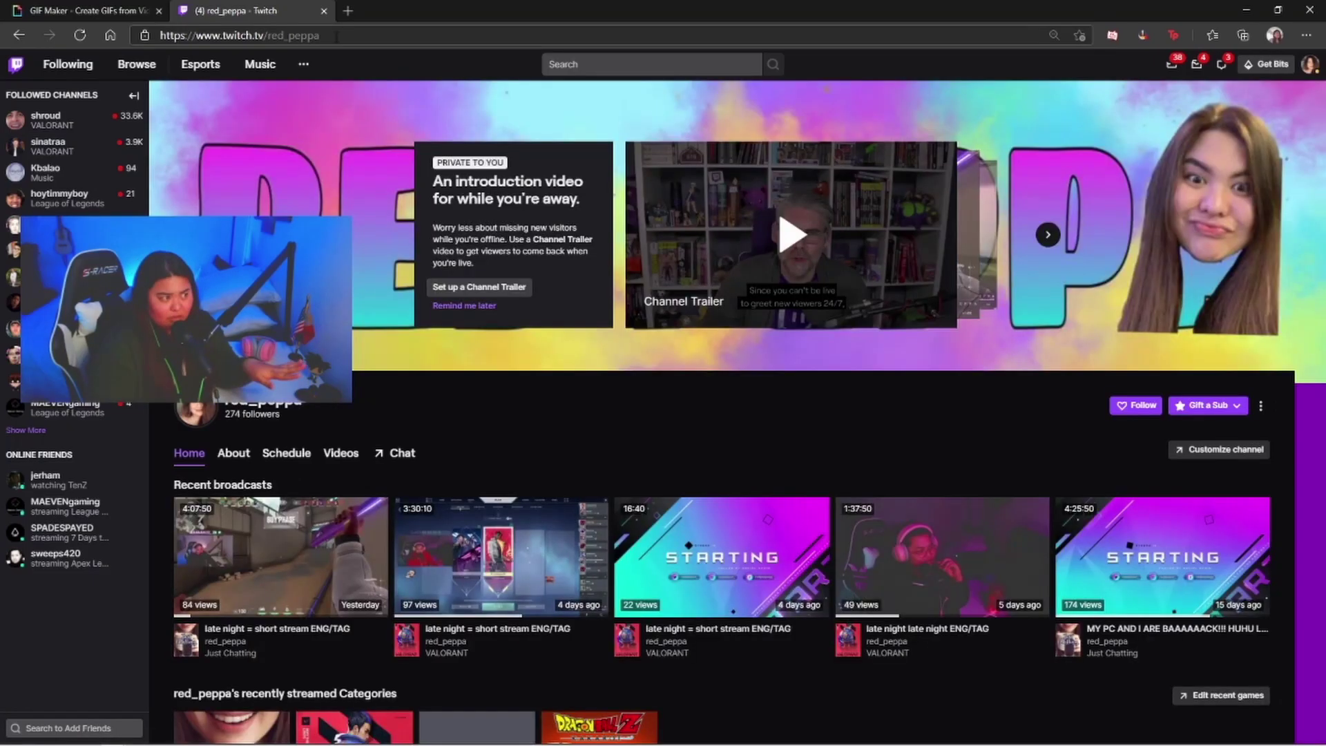
pyautogui.click(358, 35)
pyautogui.hotkey('ctrl', 'c')
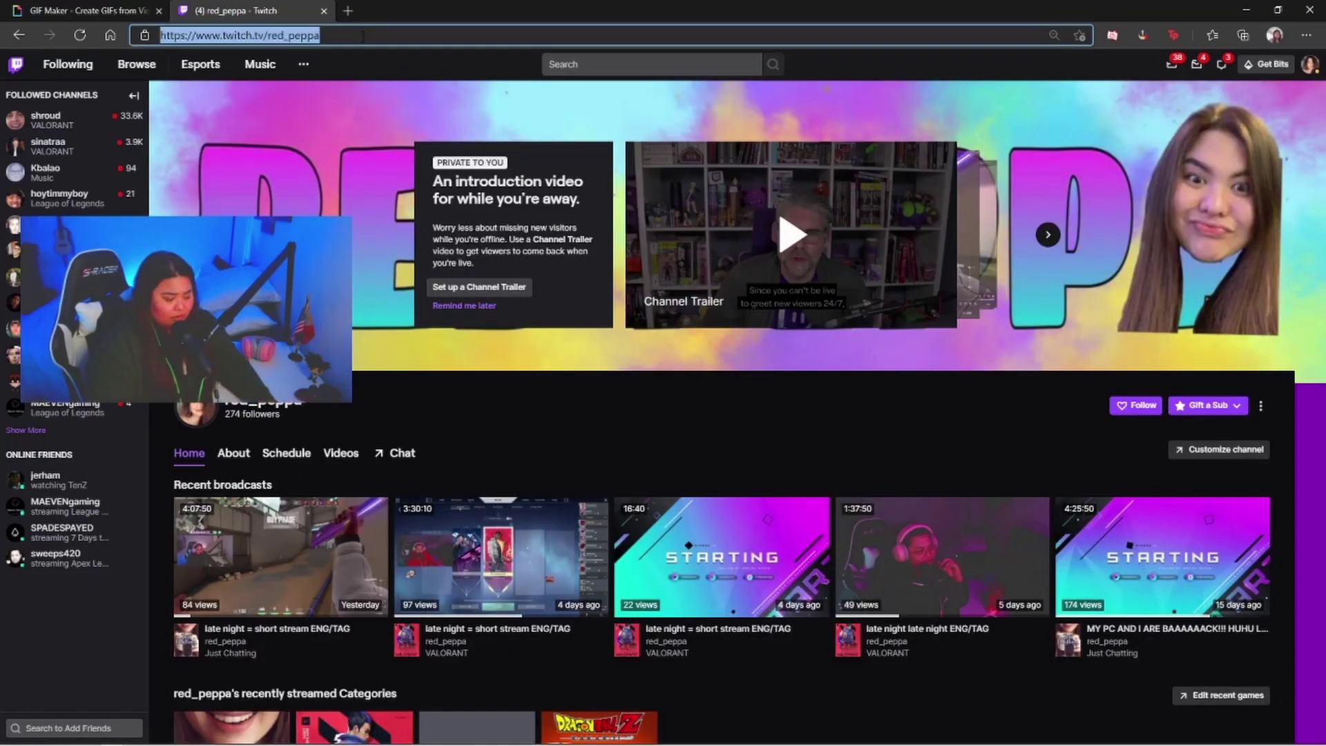
# Step: Paste the Twitch channel address into the GIF's Source URL field
pyautogui.click(109, 13)
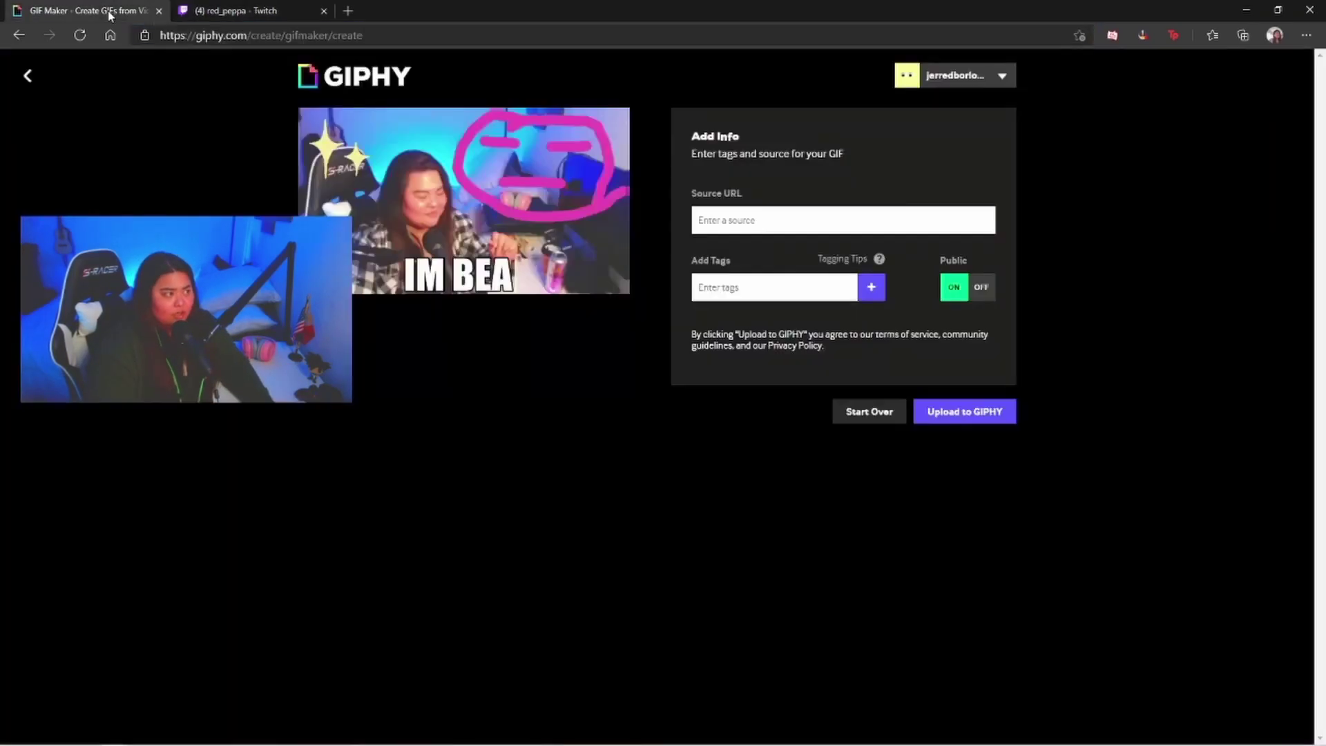
pyautogui.click(726, 221)
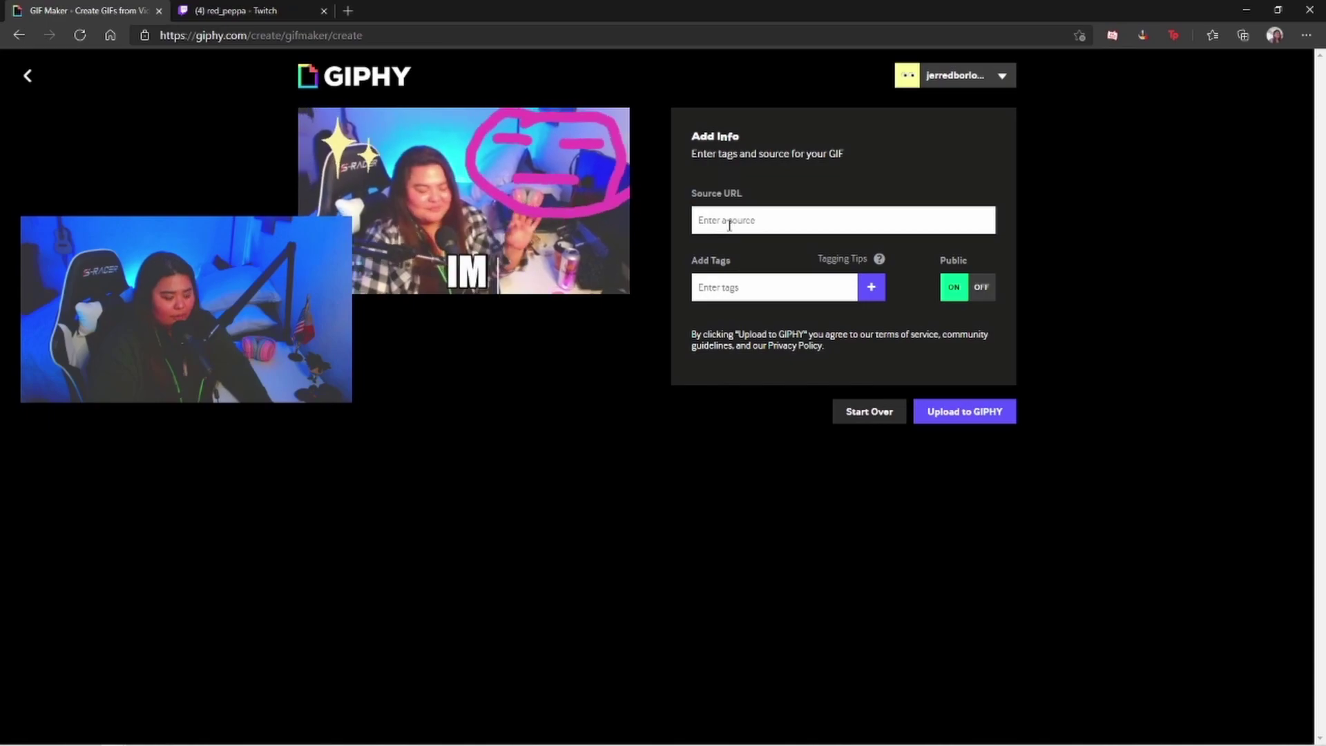
pyautogui.hotkey('ctrl', 'v')
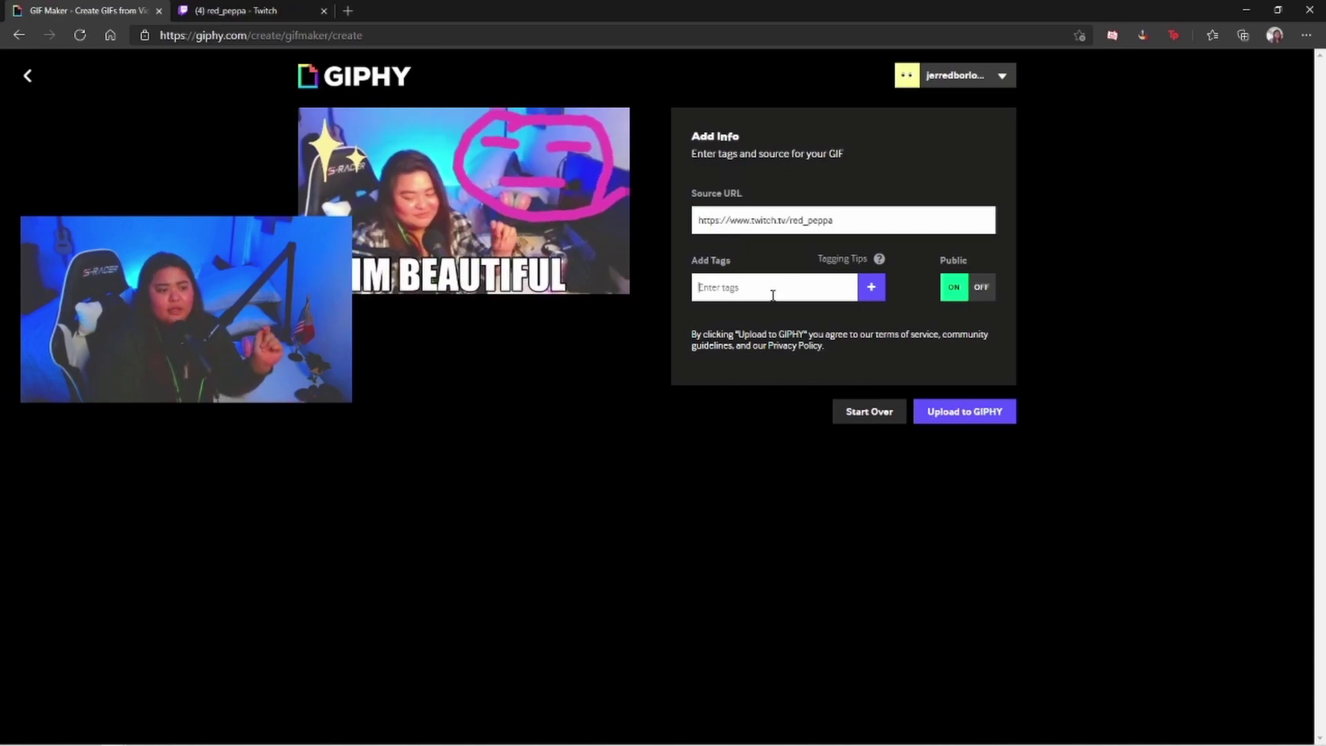
# Step: Tag the GIF 'beautiful', switch Public off, and upload it
pyautogui.click(745, 290)
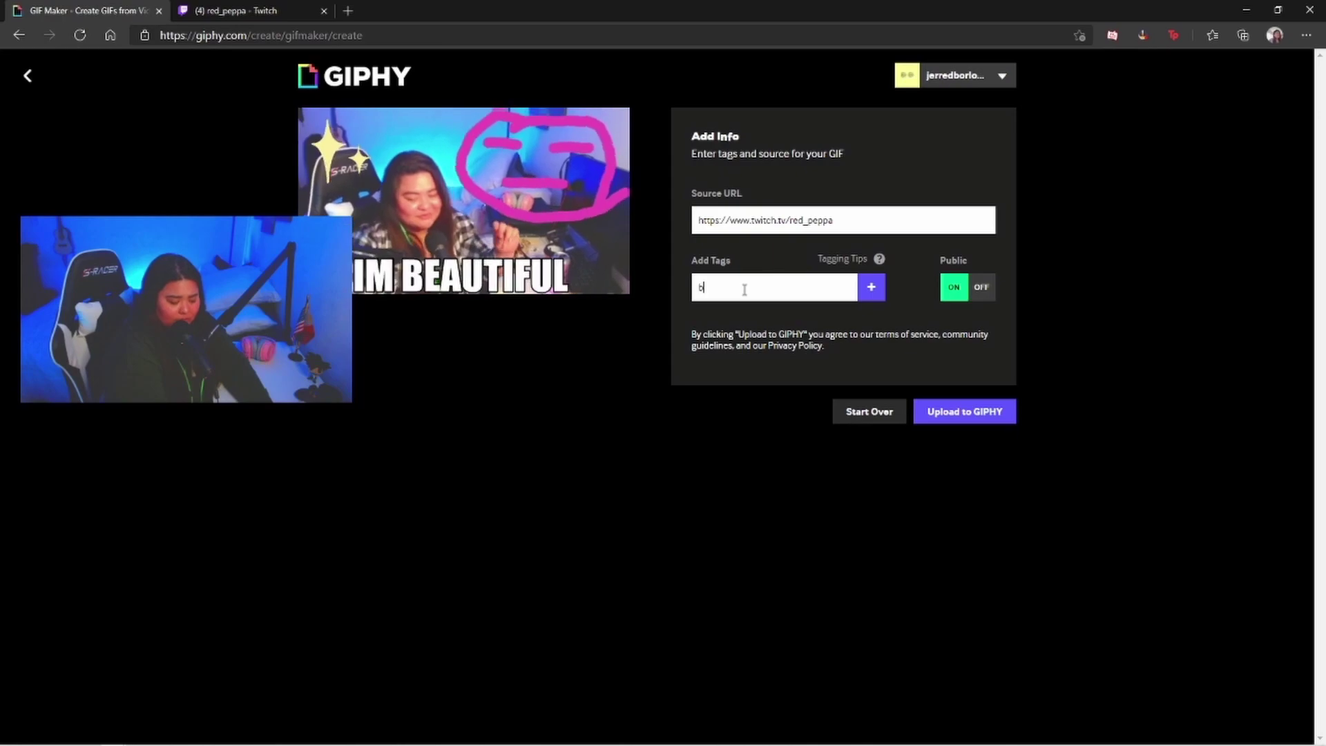
pyautogui.write('ut')
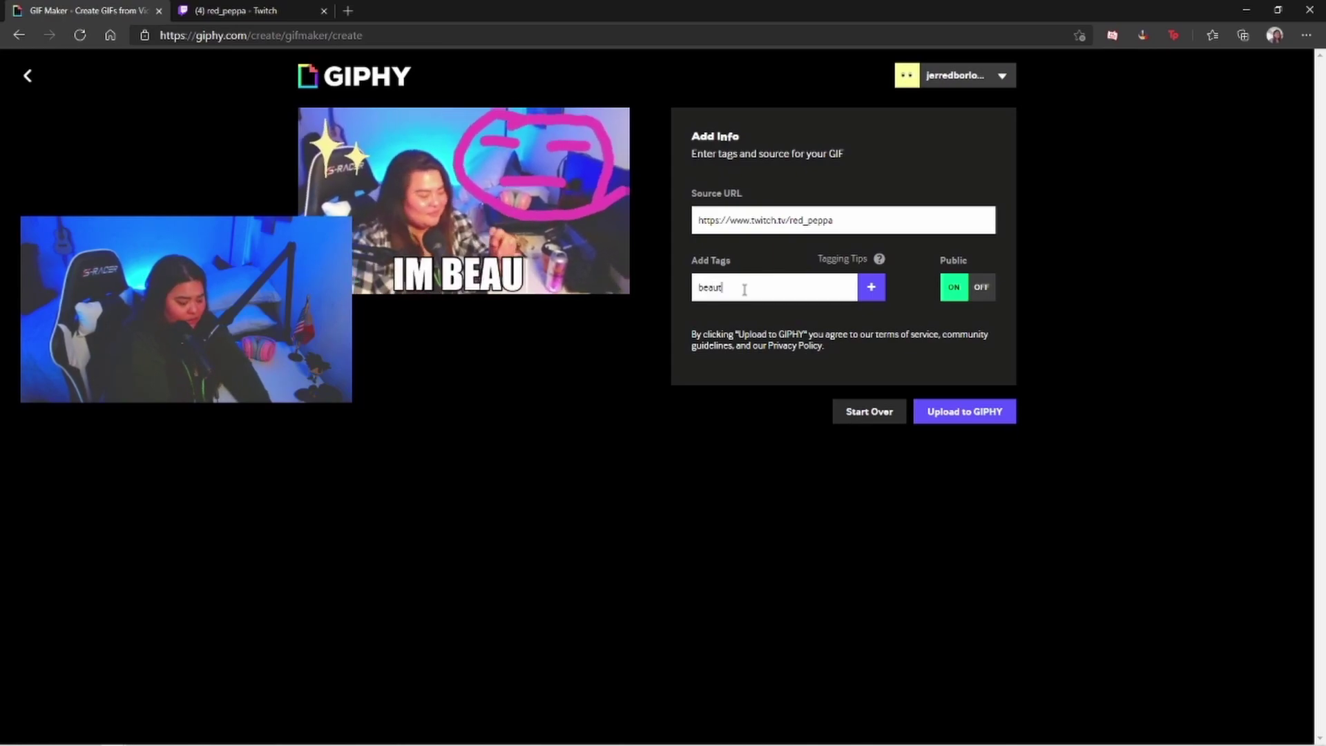
pyautogui.write('iful')
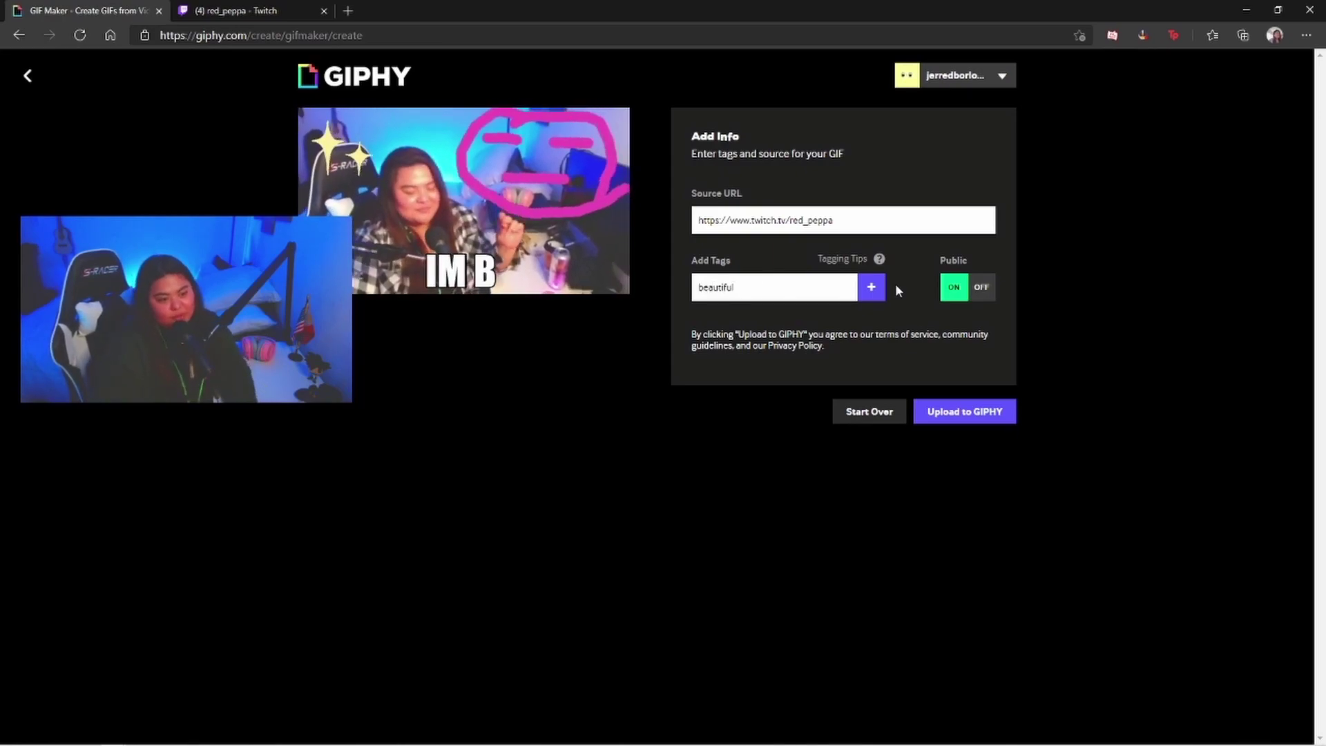
pyautogui.click(872, 287)
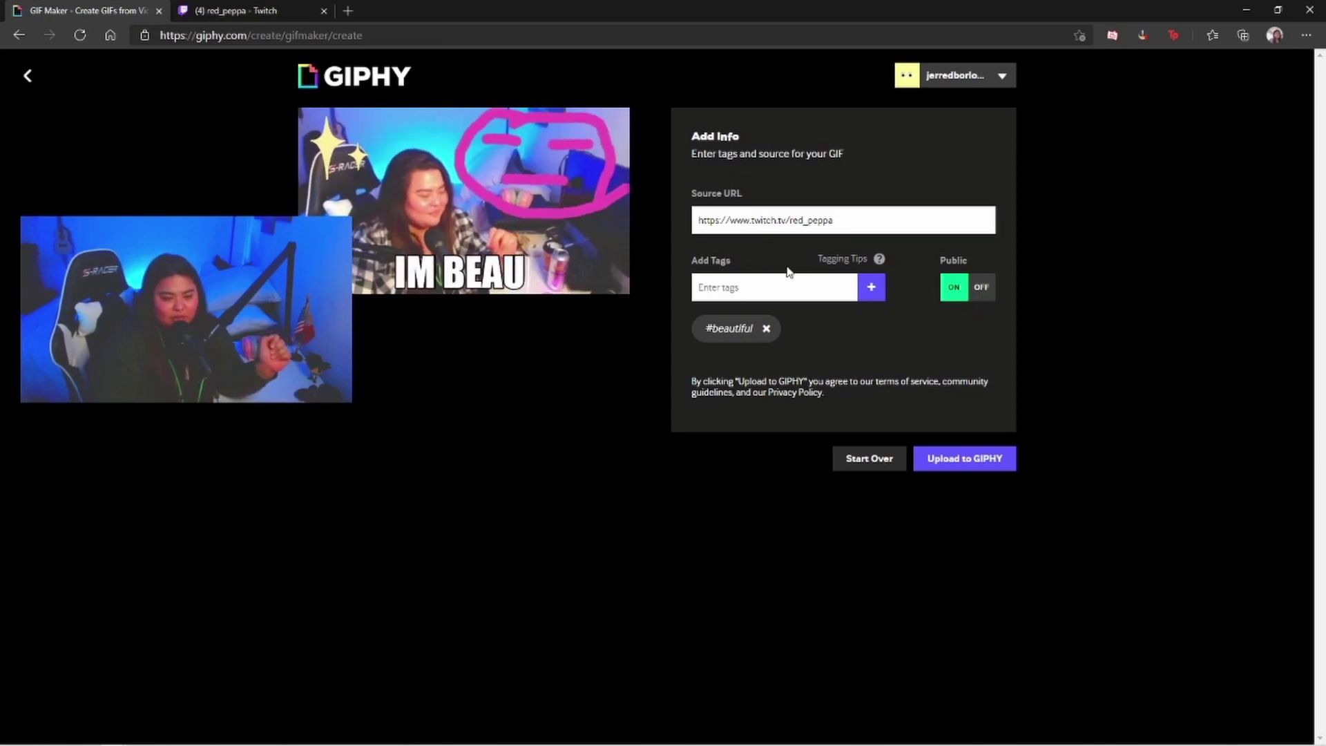
pyautogui.click(981, 287)
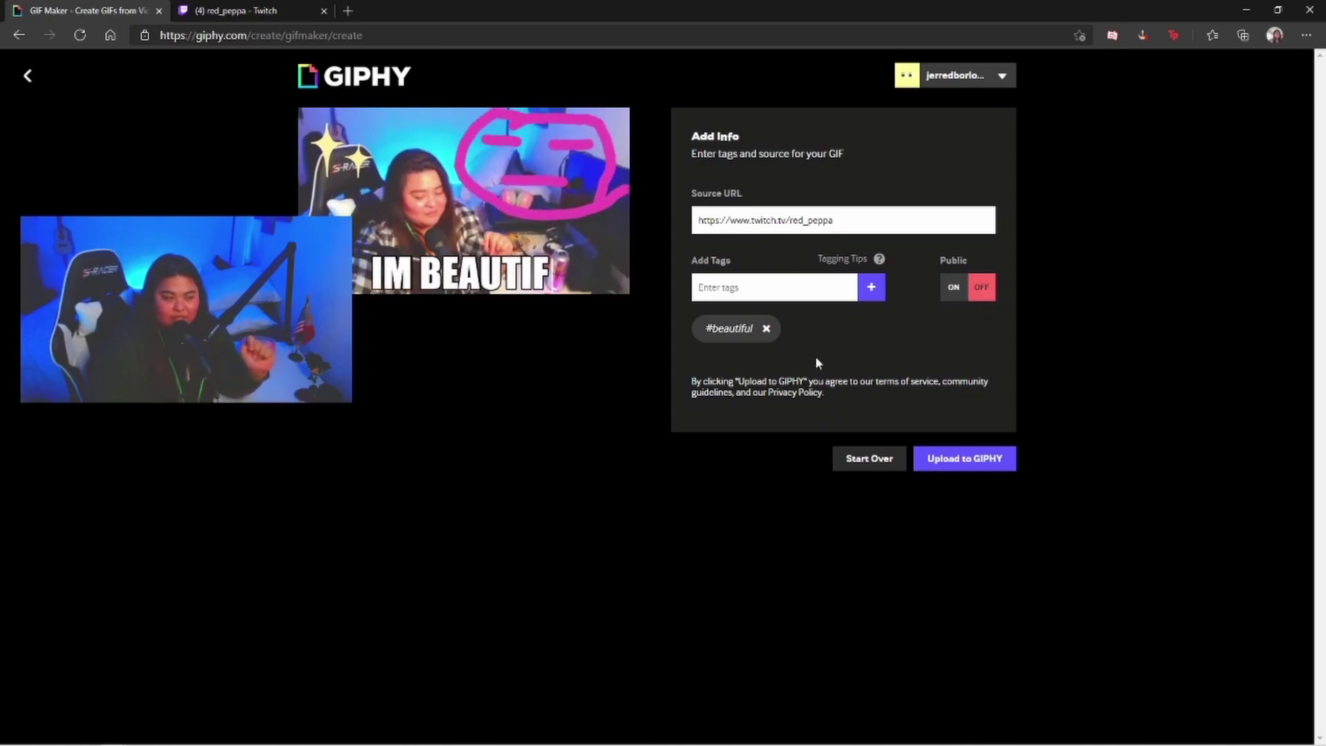
pyautogui.click(974, 464)
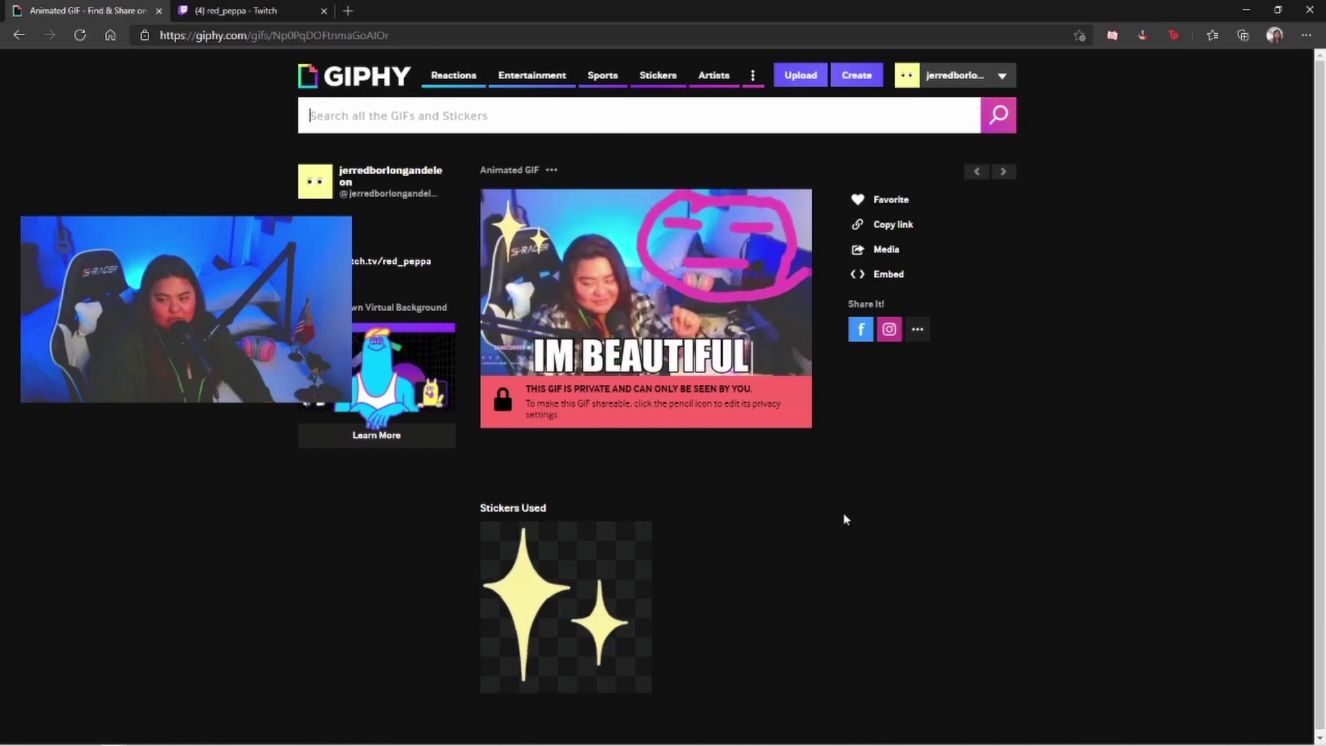
# Step: Upload the GIF privately to GIPHY and wait for its page showing the sparkle sticker
pyautogui.moveTo(632, 308)
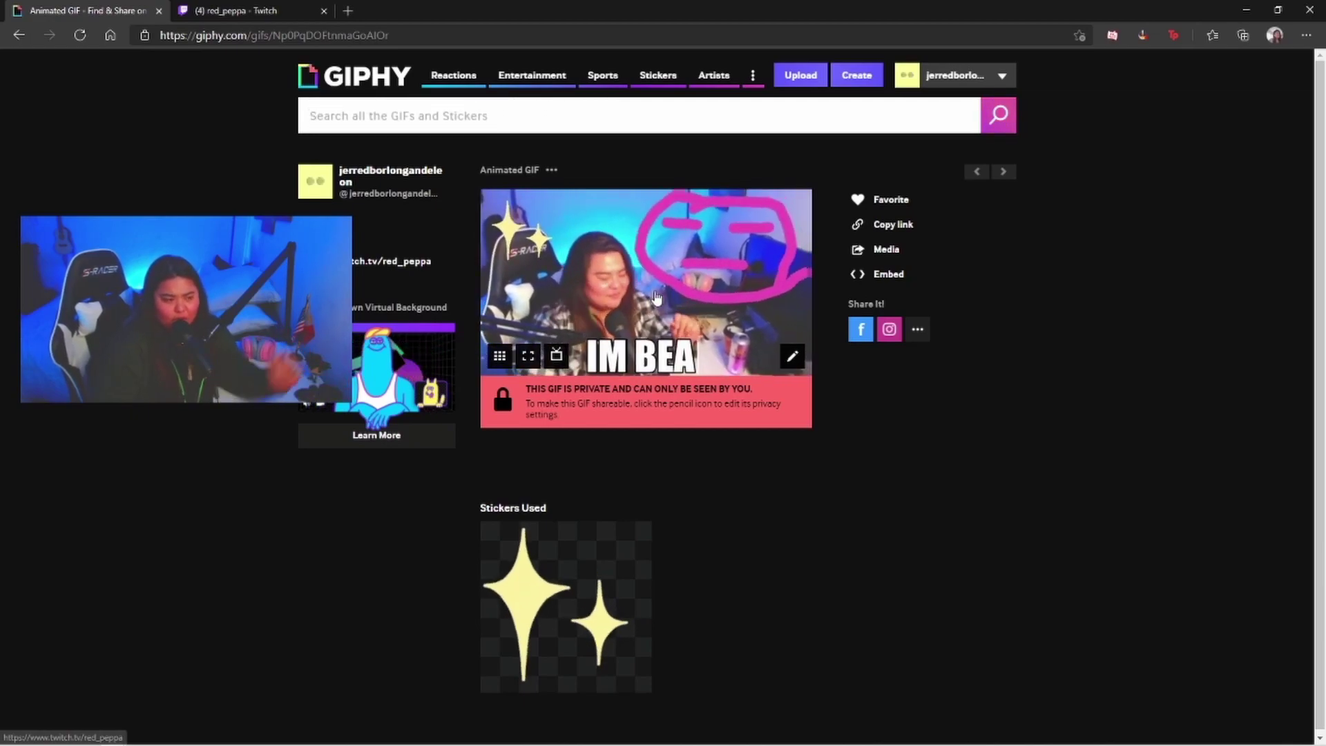
# Step: Save the GIF image into the gifs folder as giphy.imbeautiful.gif
pyautogui.rightClick(647, 264)
pyautogui.click(1061, 450)
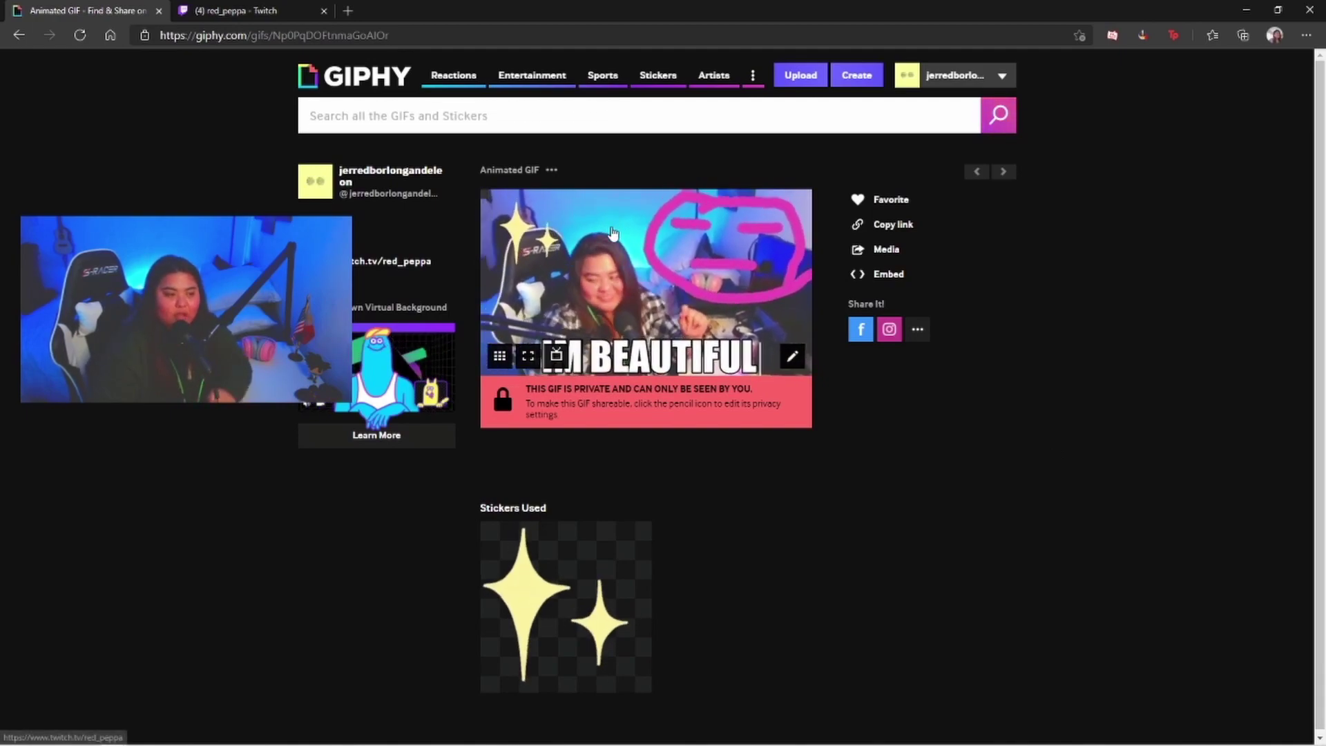
pyautogui.rightClick(632, 255)
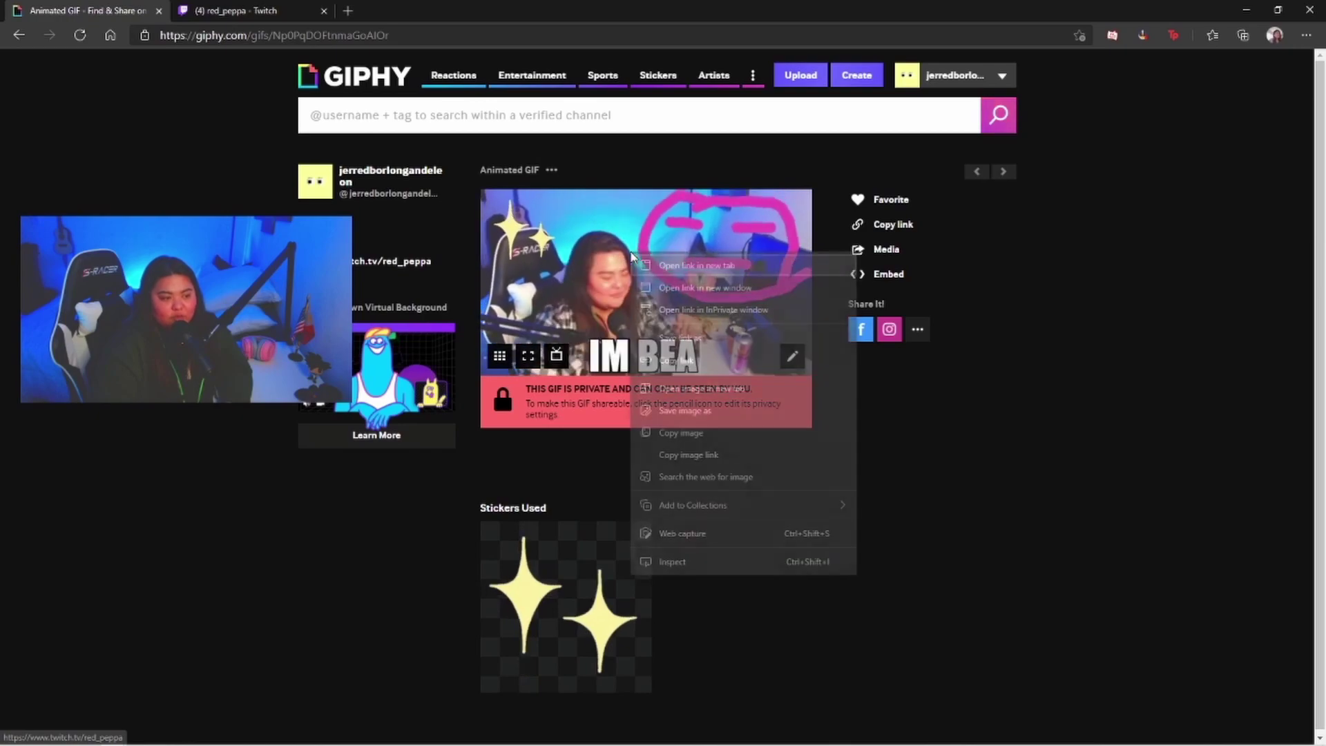
pyautogui.click(680, 411)
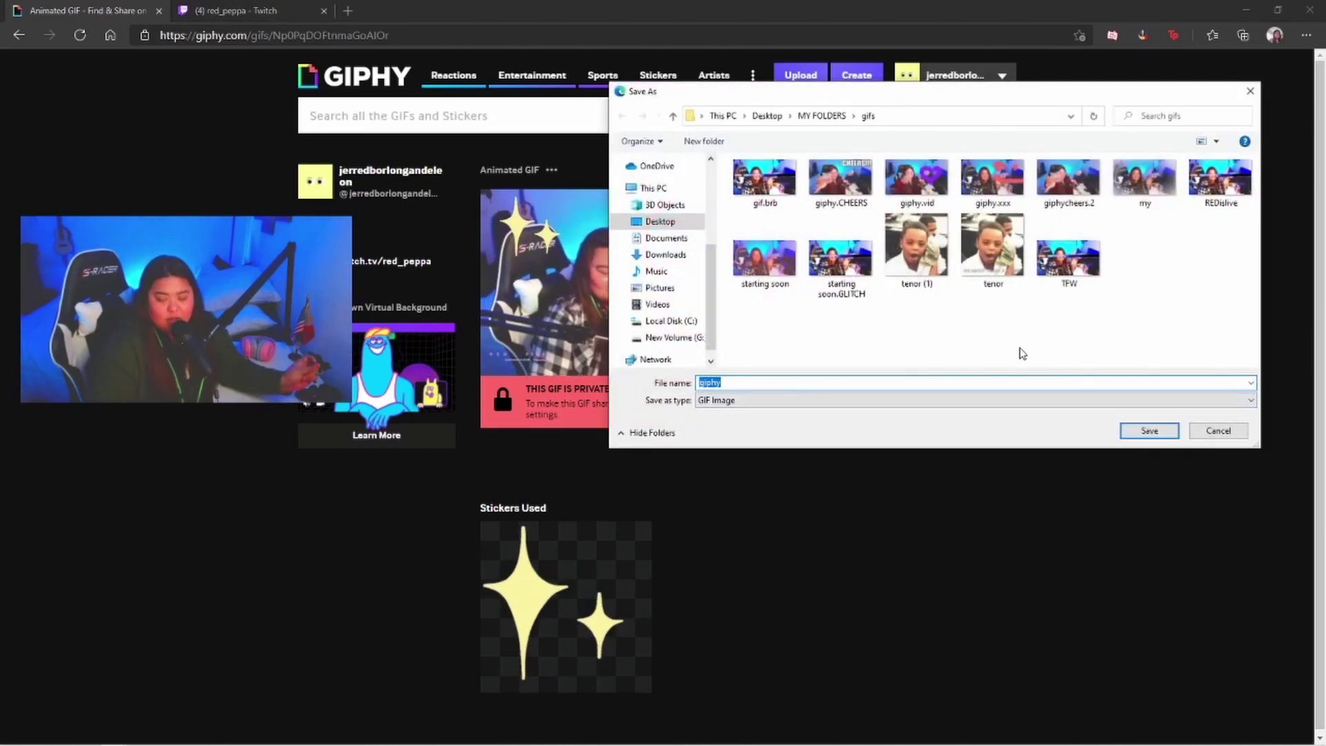
pyautogui.click(768, 383)
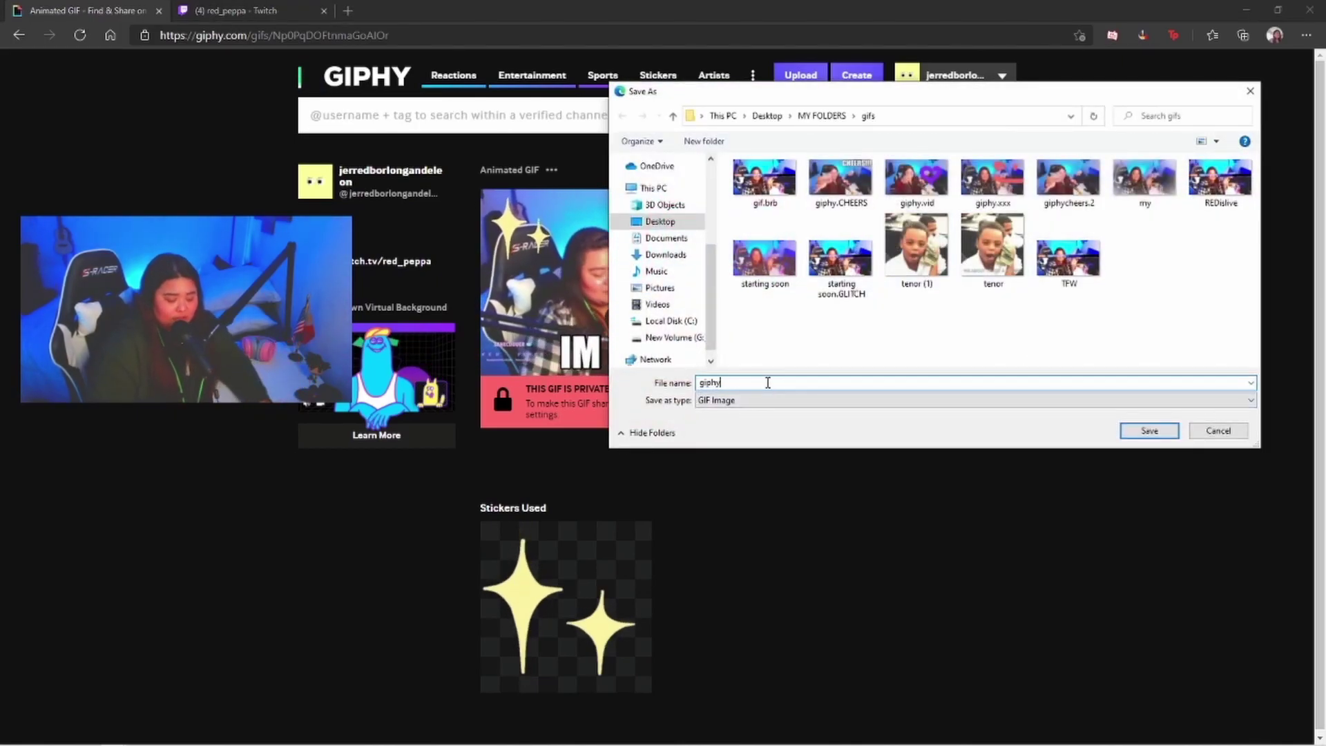
pyautogui.write('.')
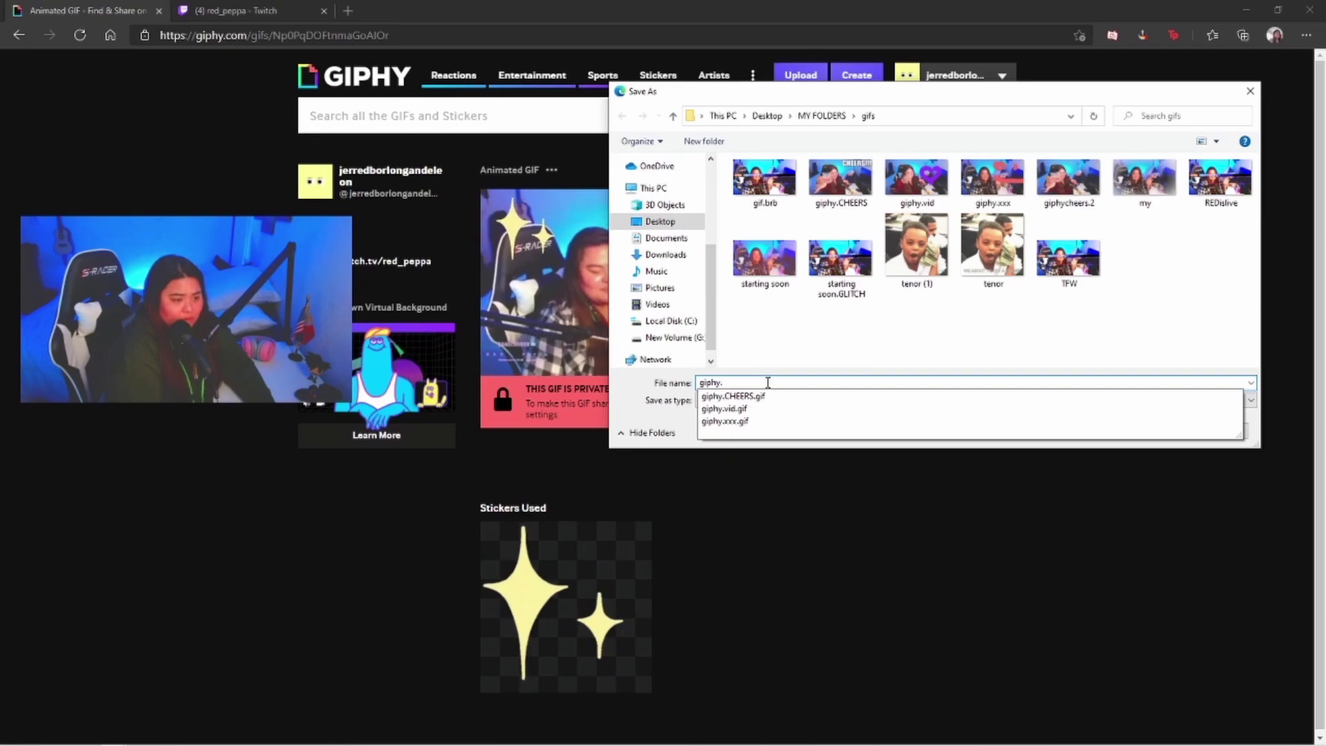
pyautogui.write('imbea')
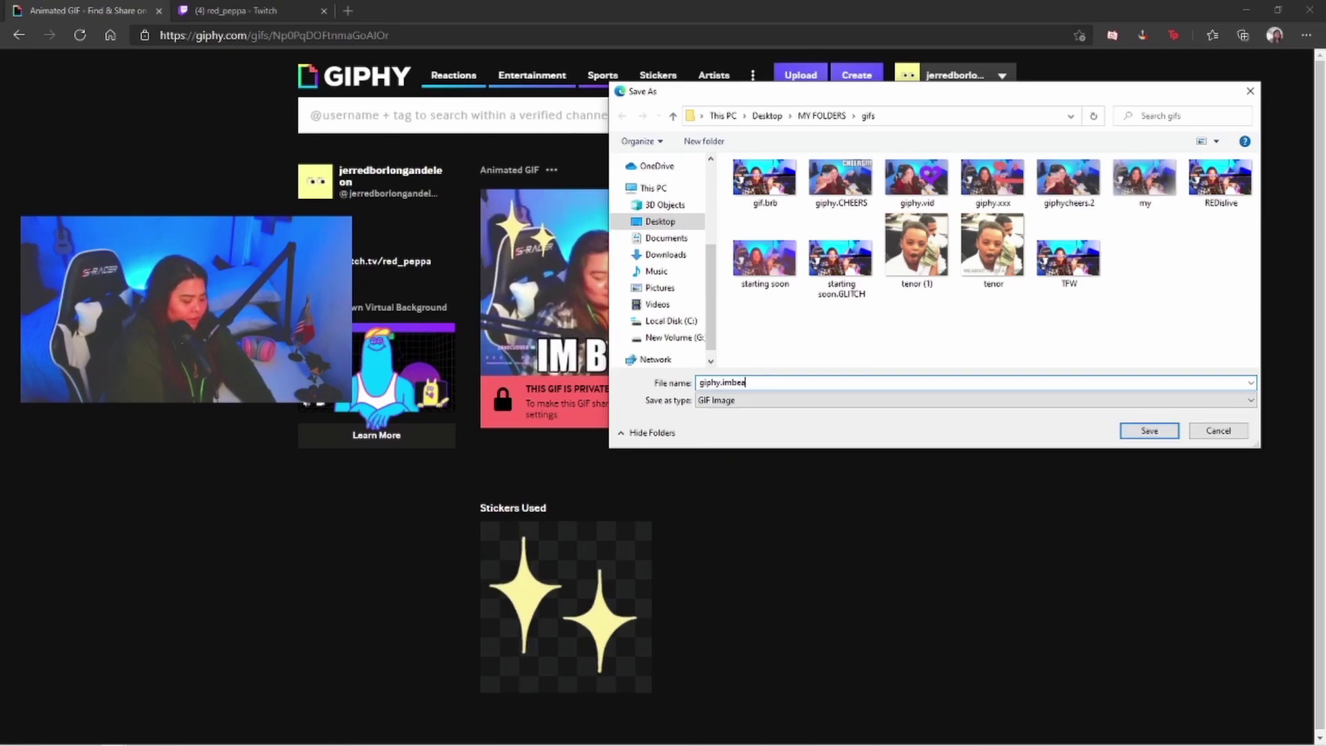
pyautogui.write('uti')
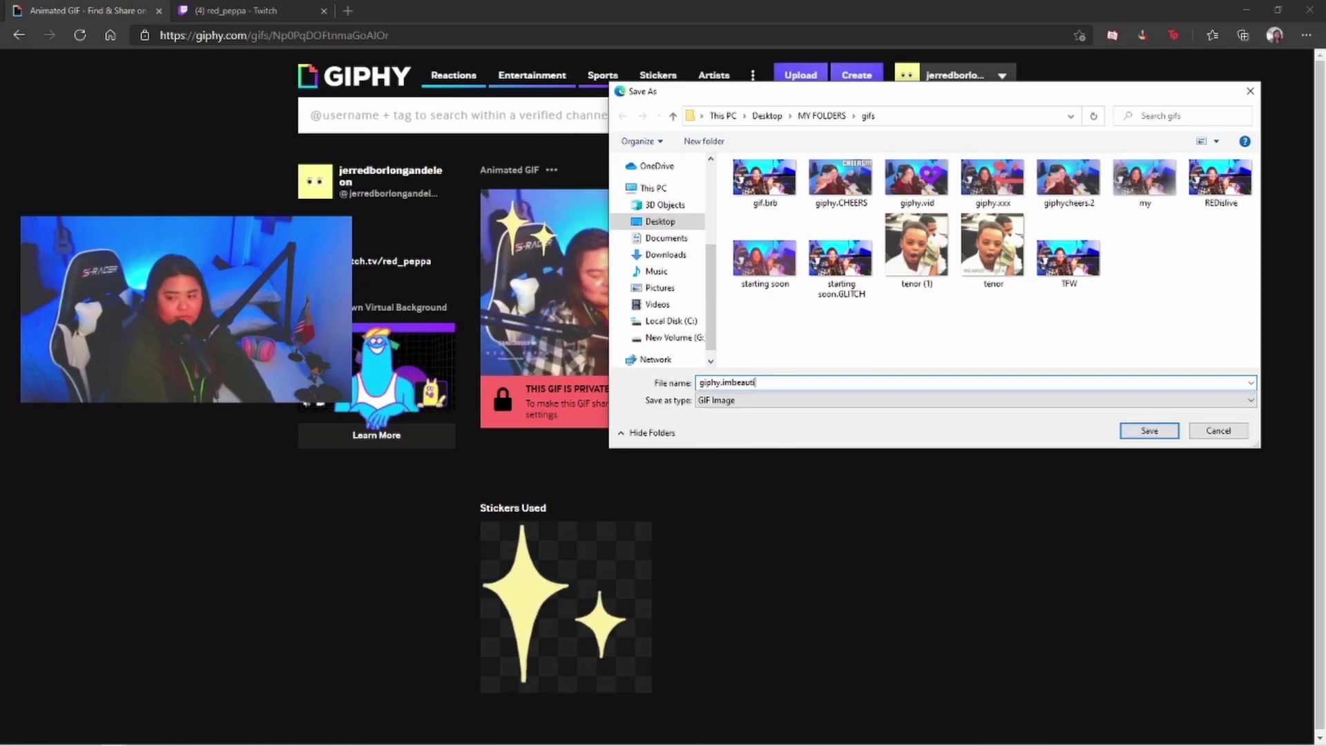
pyautogui.write('ful')
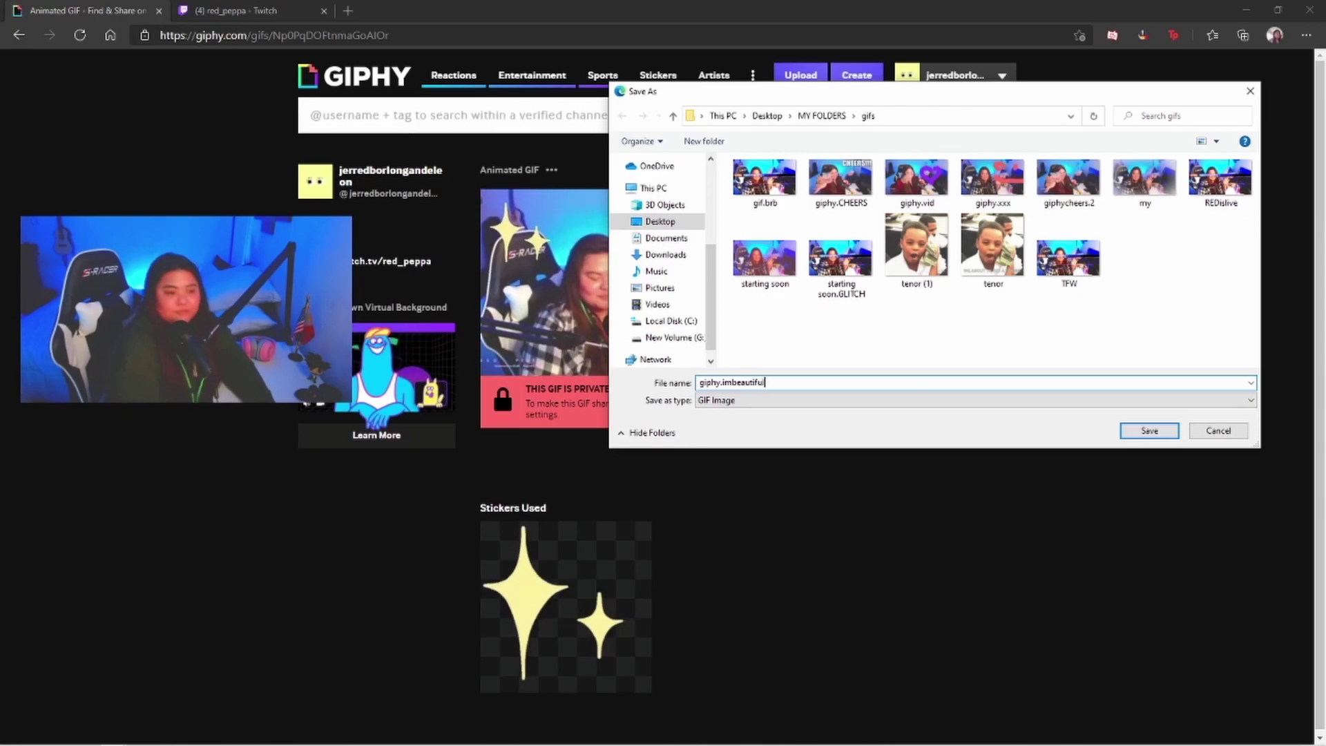
pyautogui.click(1150, 431)
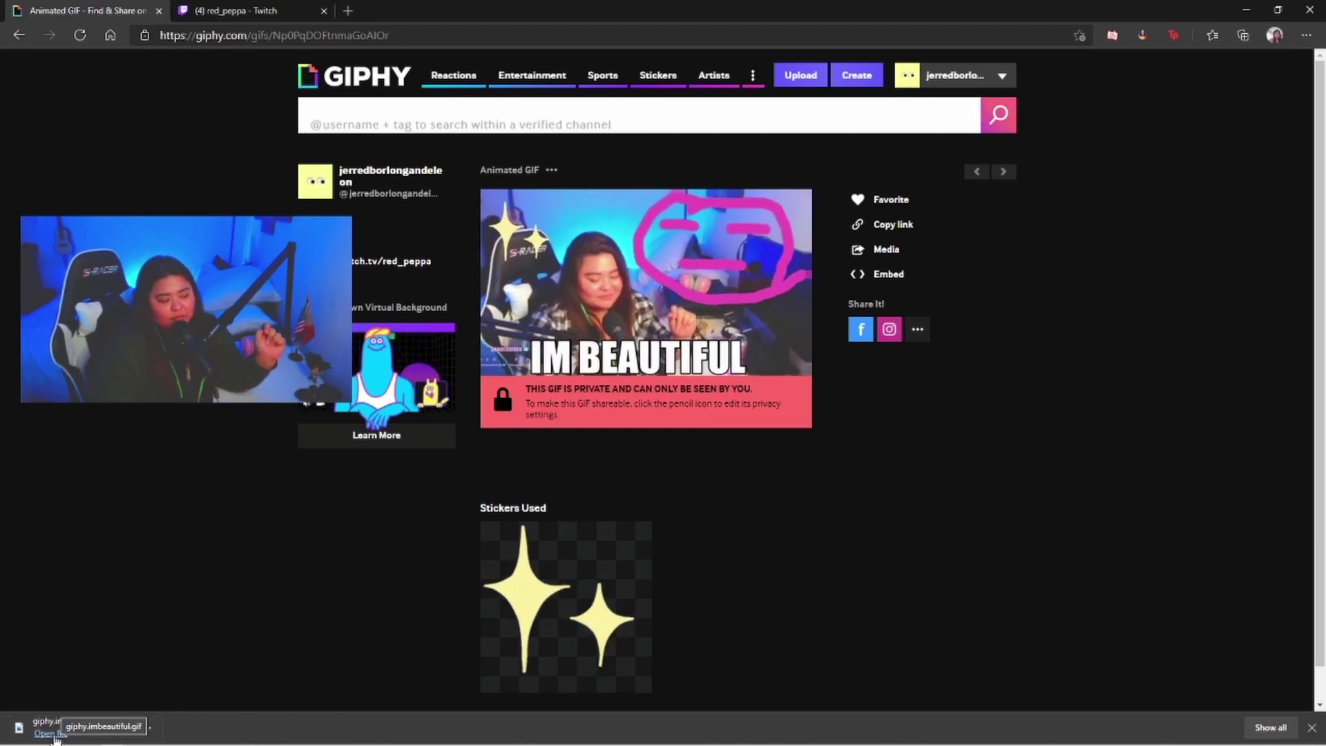
# Step: Open the downloaded giphy.imbeautiful.gif from the download bar to play it in Photos
pyautogui.click(55, 735)
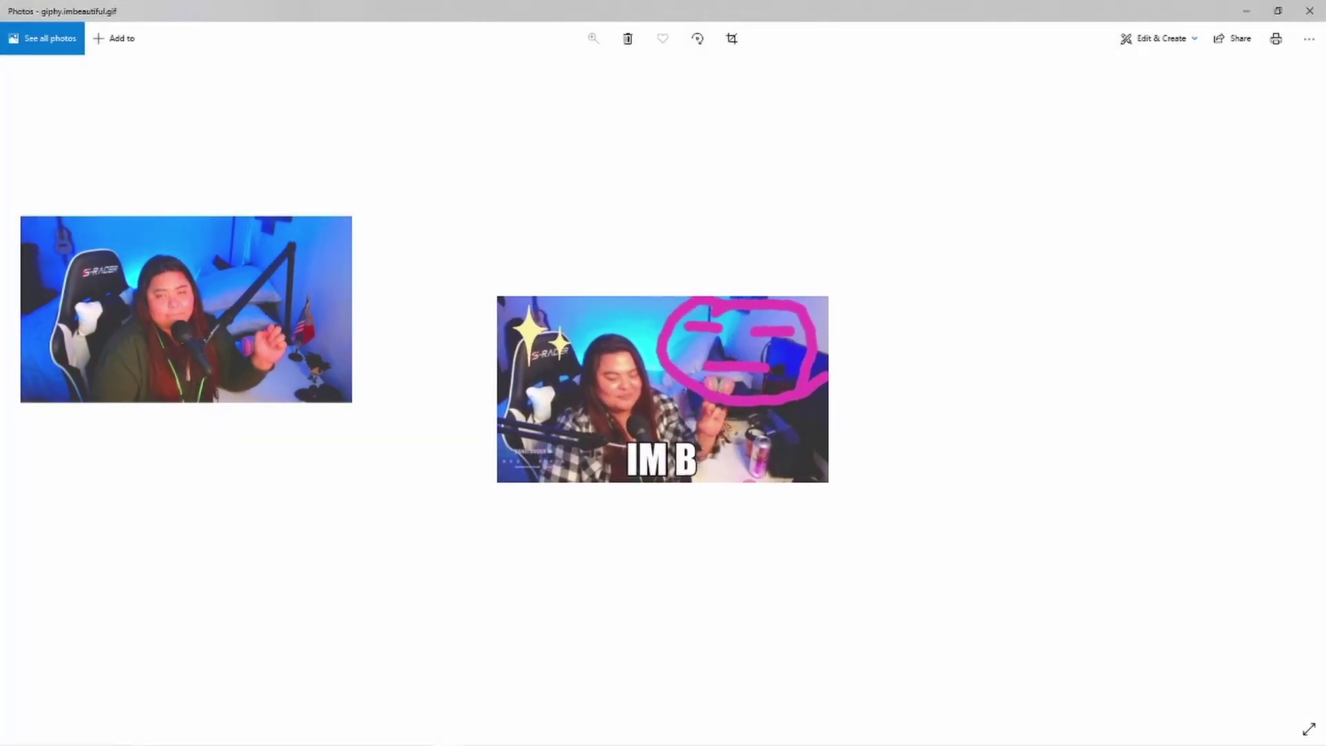